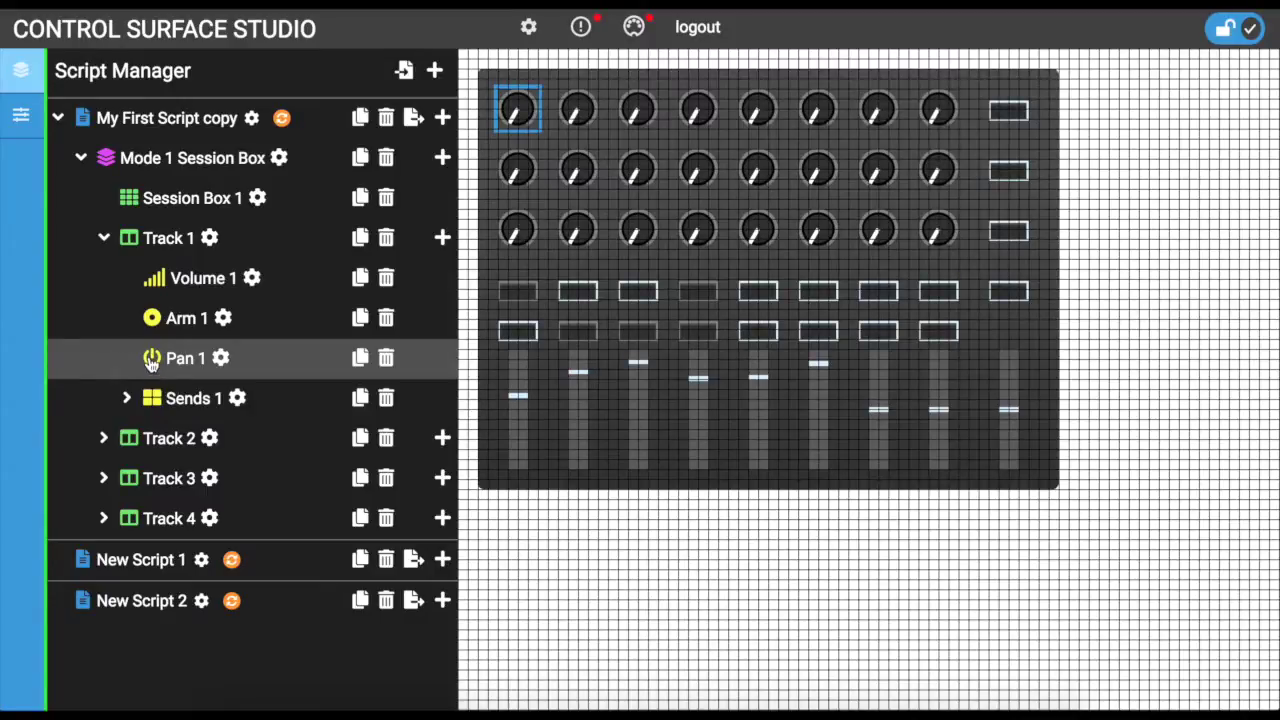
Reorder Track 1's mappings, moving Pan 1 above Arm 1 and repositioning Volume 1.
drag(151, 362, 155, 318)
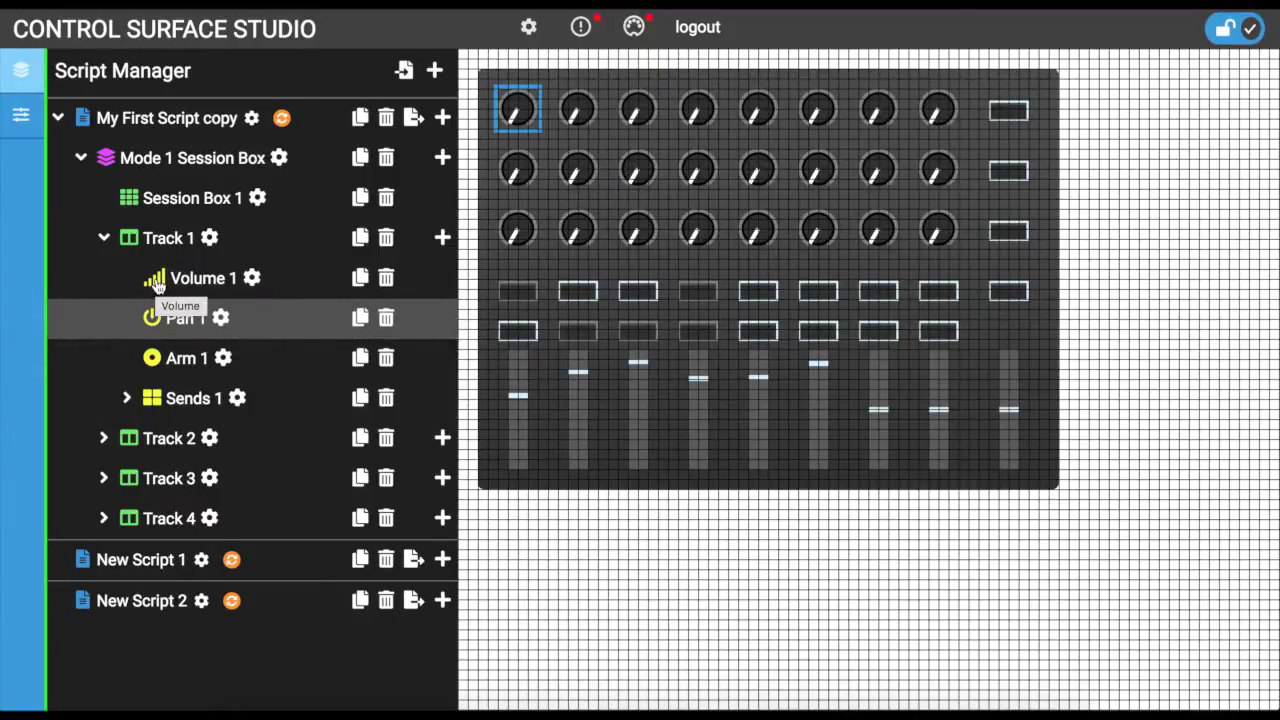
drag(155, 282, 156, 330)
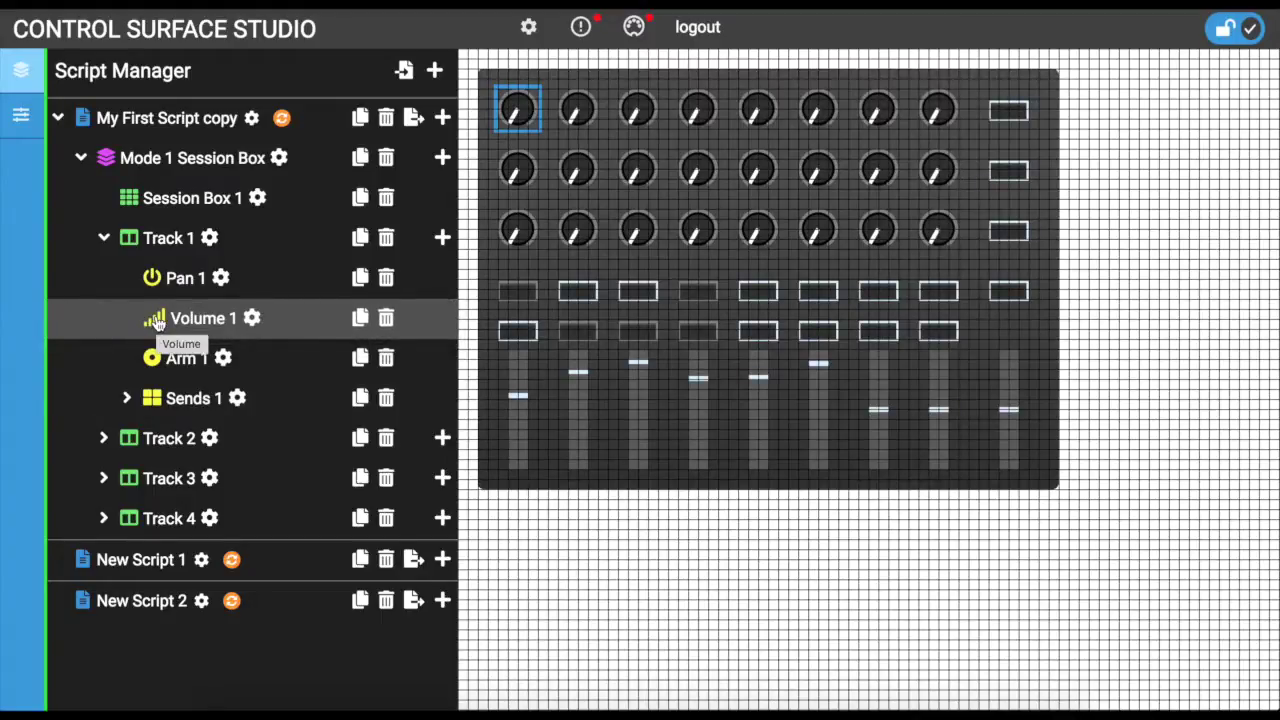
drag(157, 322, 145, 237)
Collapse Track 1 and place it after Track 3, then move My First Script copy to the bottom.
click(104, 240)
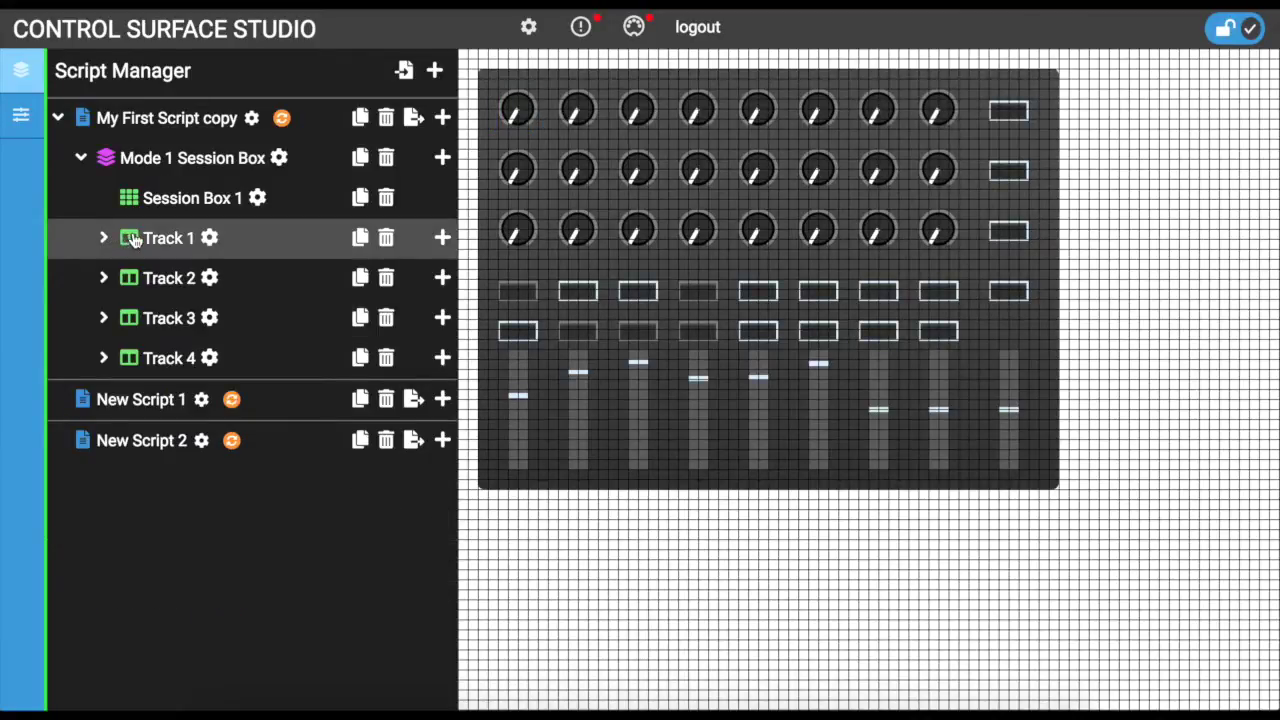
drag(135, 240, 135, 312)
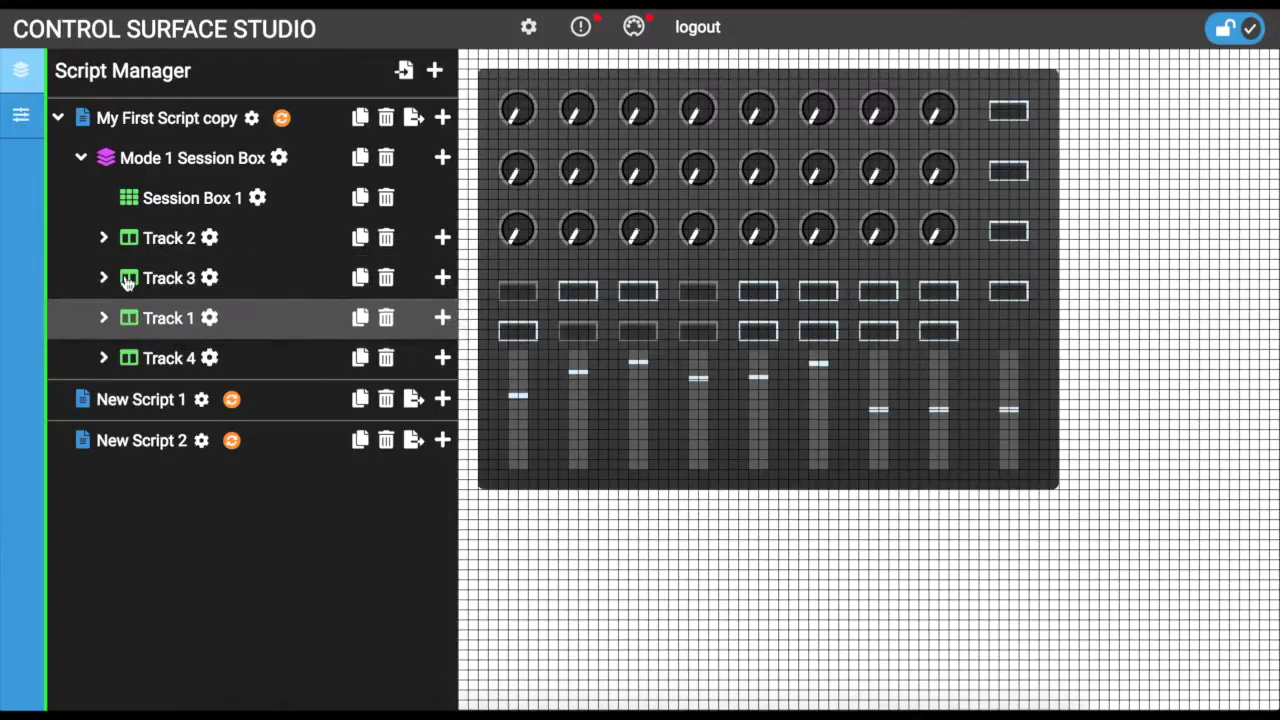
click(59, 119)
drag(86, 120, 90, 205)
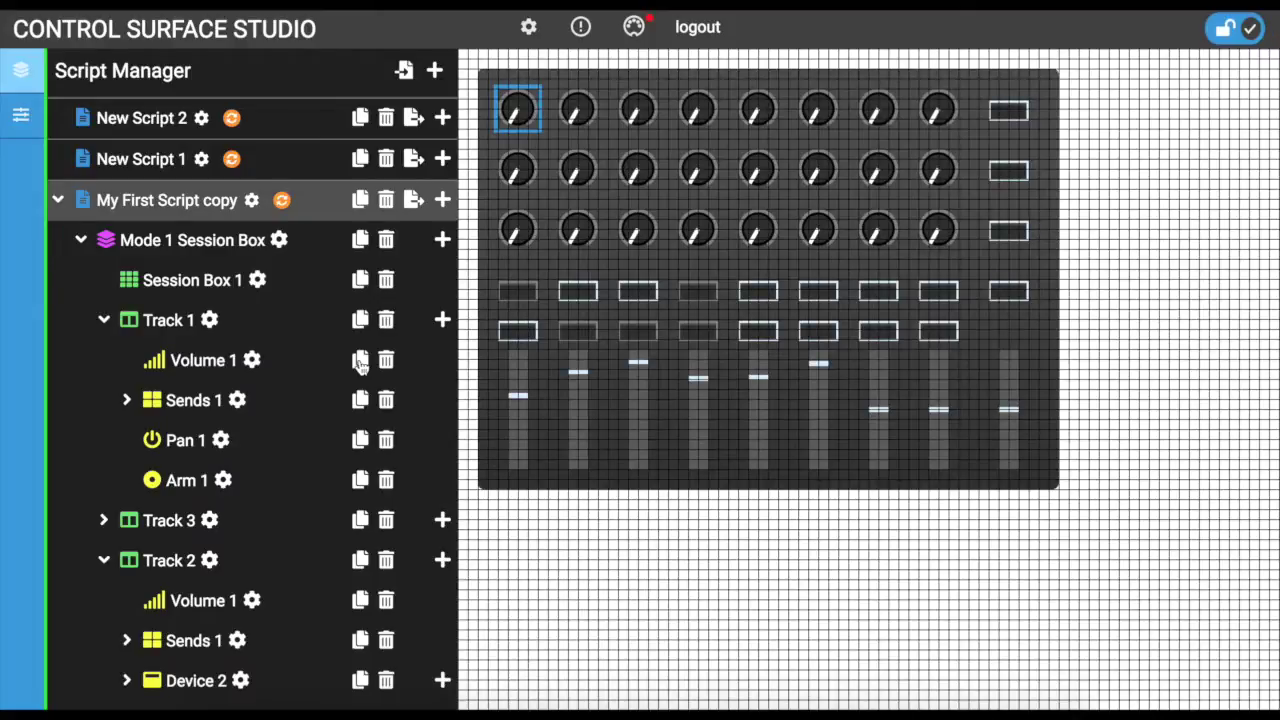
Duplicate the Volume 1 mapping in Track 1 and view the Volume 1 copy settings.
click(360, 361)
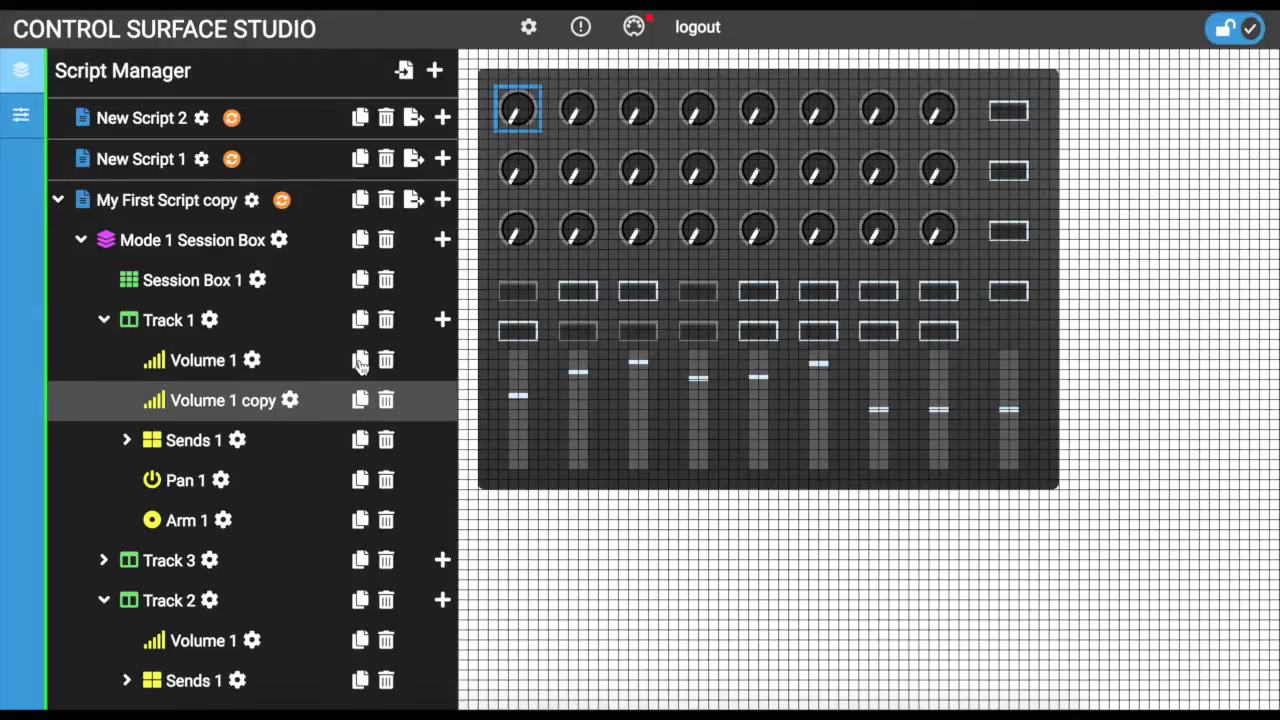
click(290, 401)
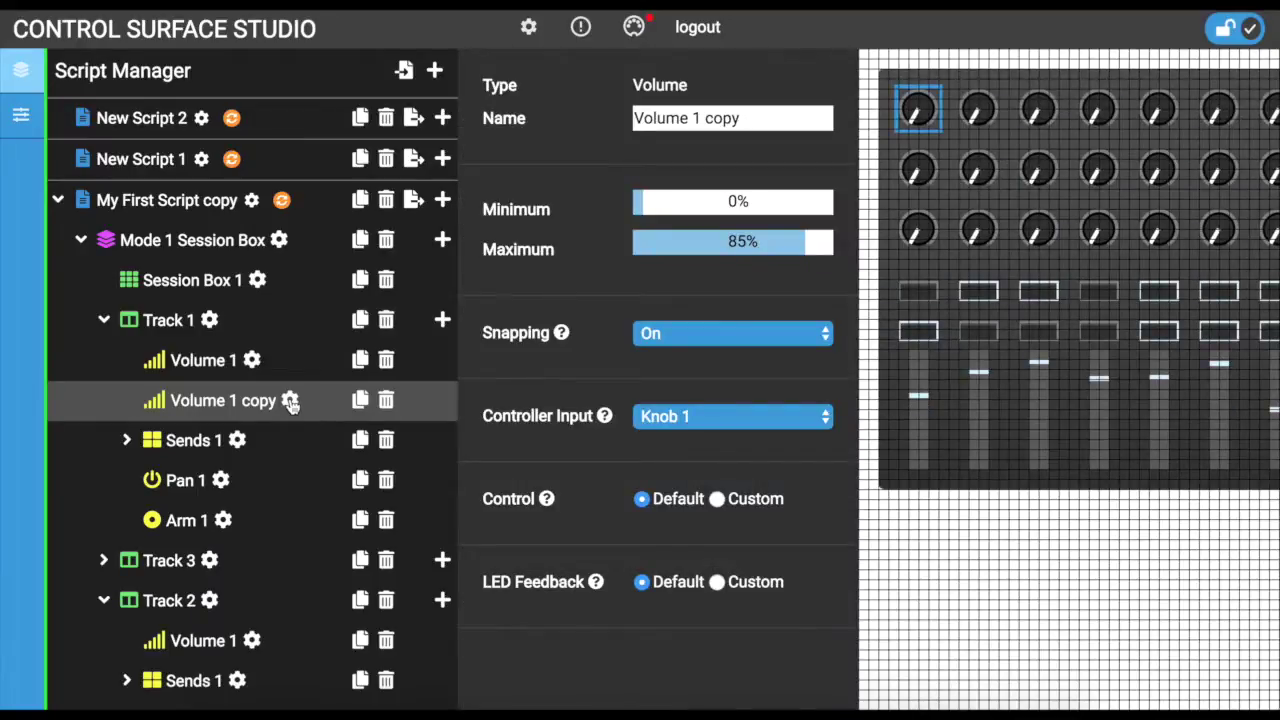
scroll(290, 401, down, 1)
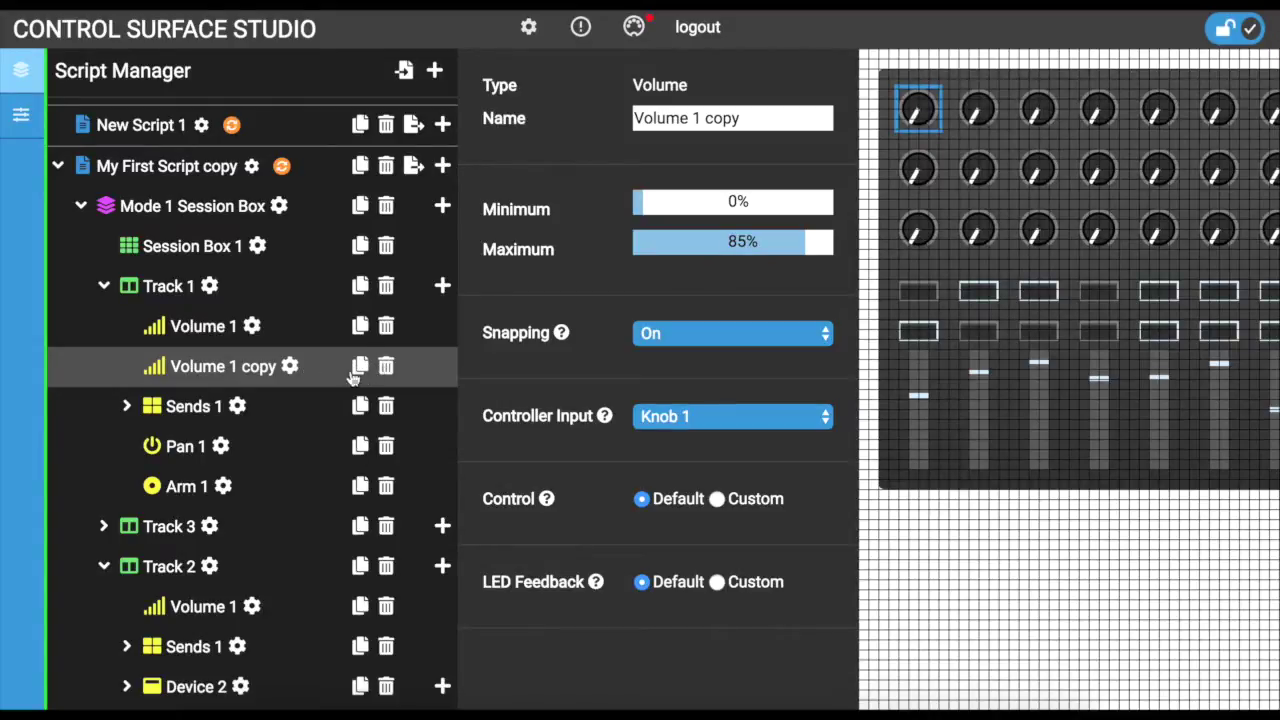
Duplicate Track 1 with all its mappings and expand Track 1 copy.
click(104, 287)
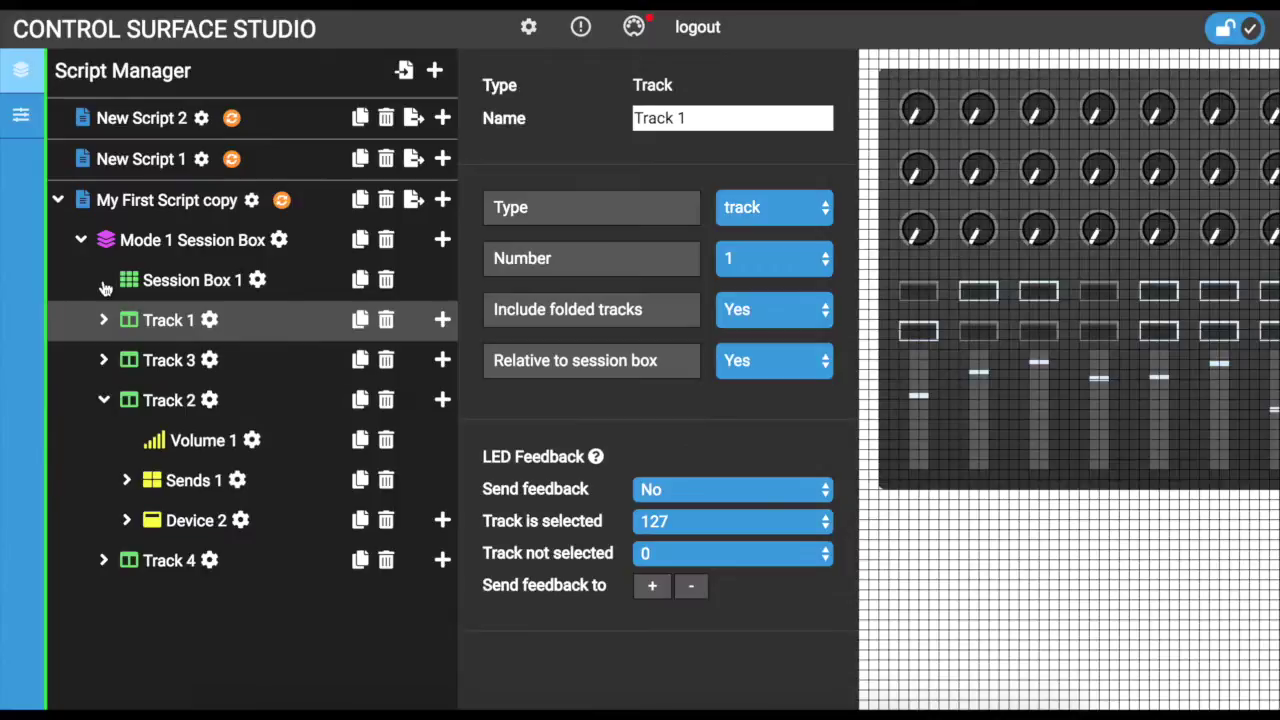
click(360, 320)
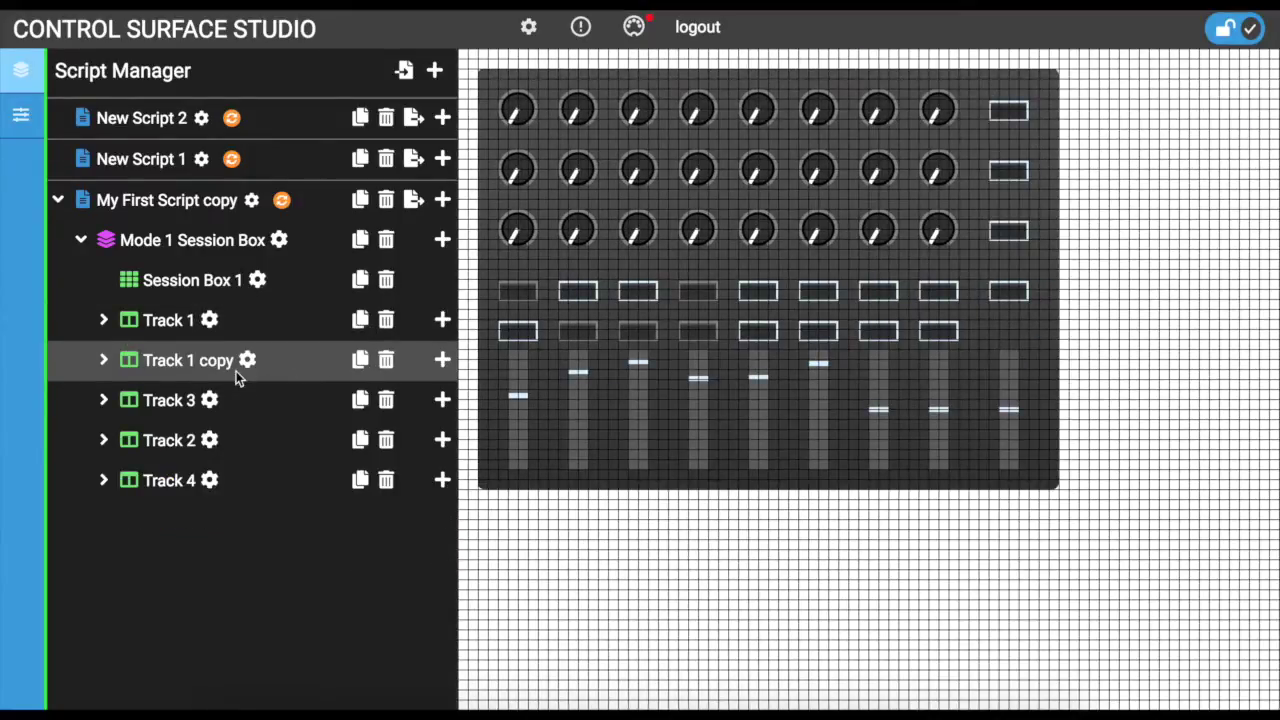
click(104, 362)
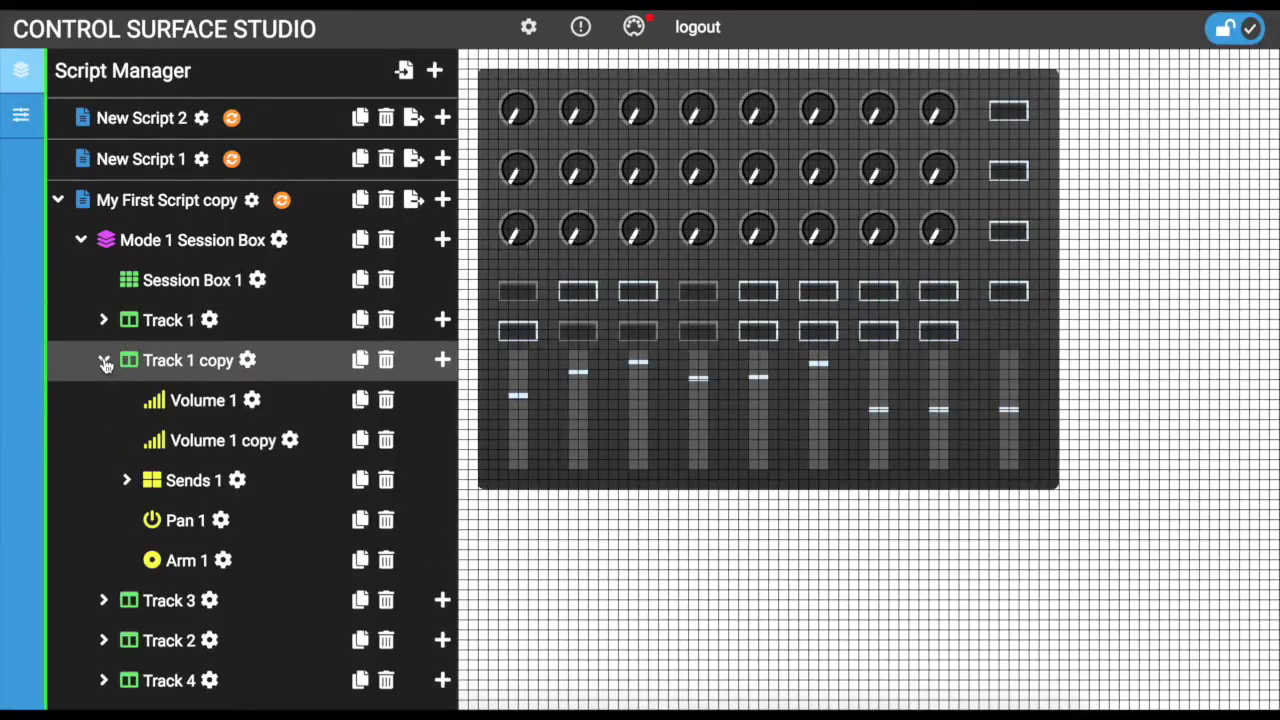
Duplicate My First Script copy and expand the new copy's Mode 1 Session Box.
click(300, 208)
click(360, 200)
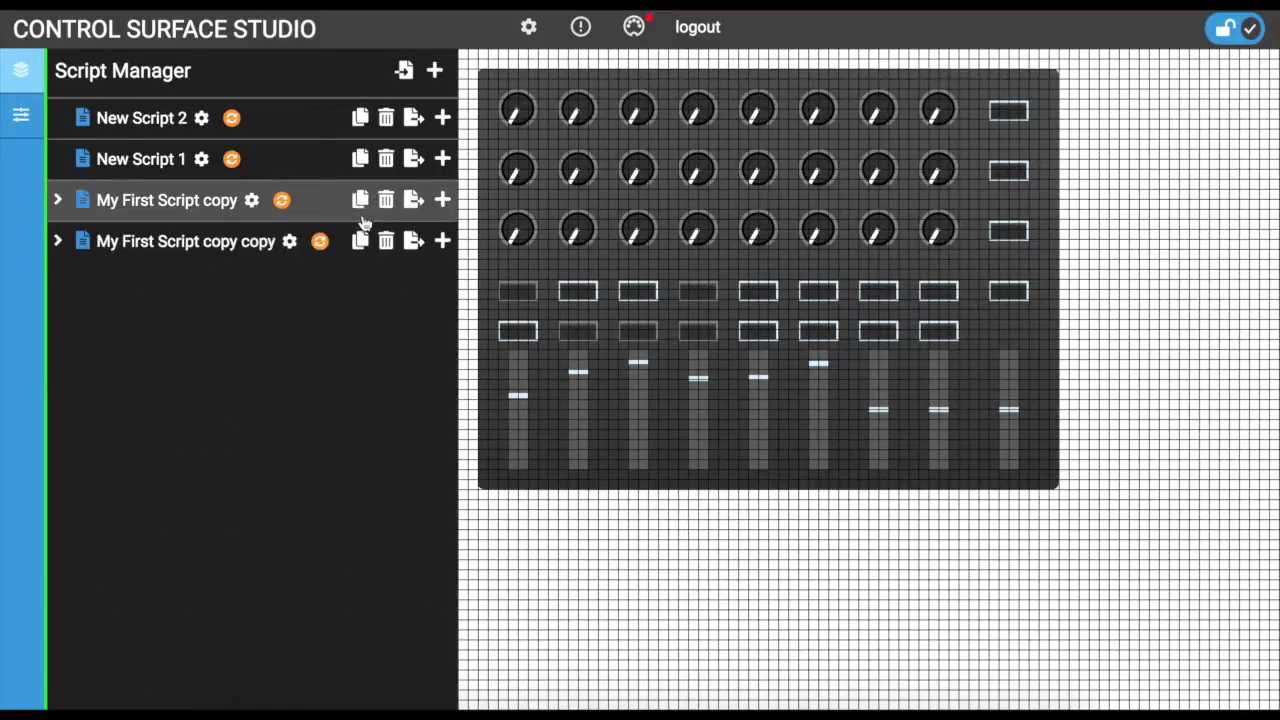
click(57, 243)
click(79, 282)
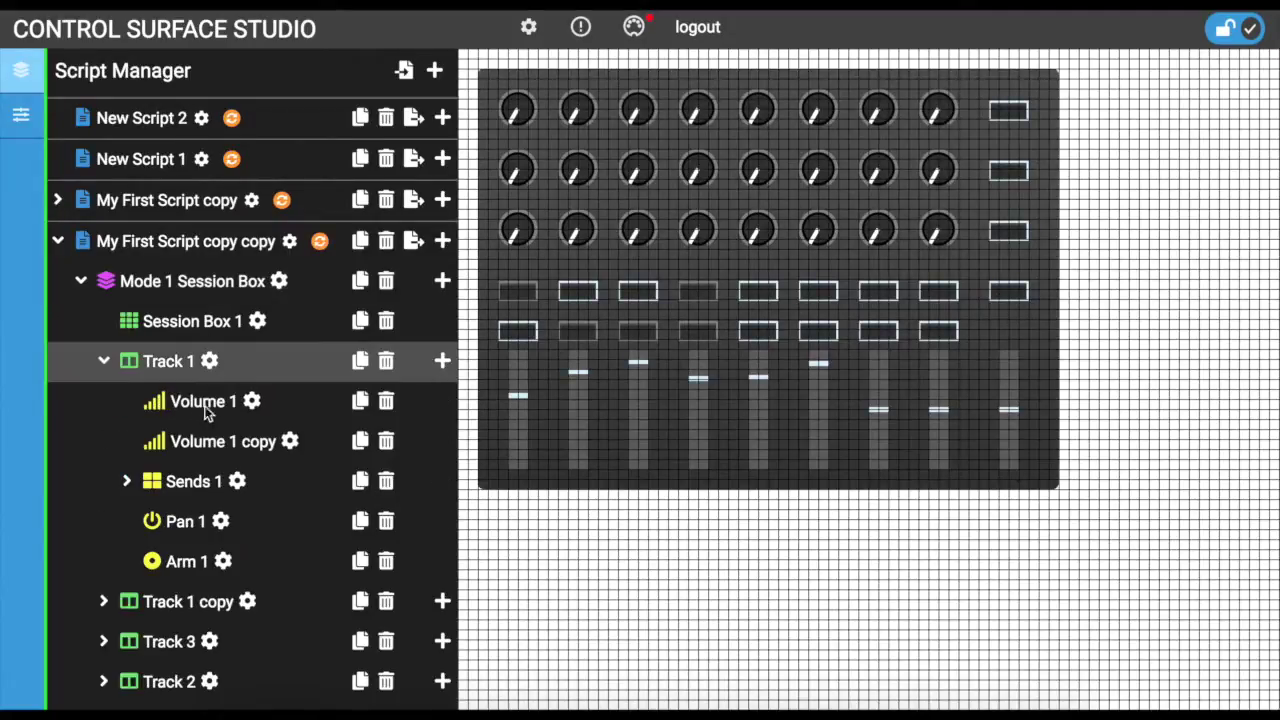
Delete Volume 1 copy with the delete popup turned off, and open the Settings panel.
click(385, 443)
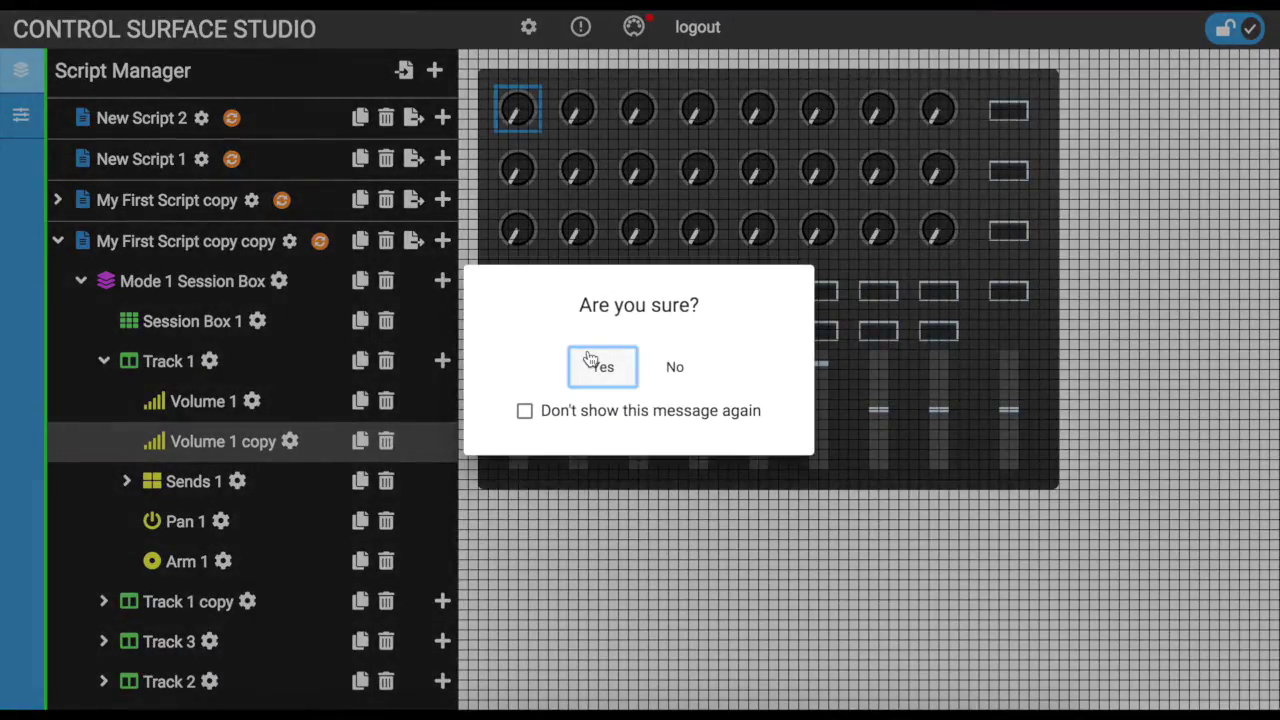
click(525, 413)
click(601, 368)
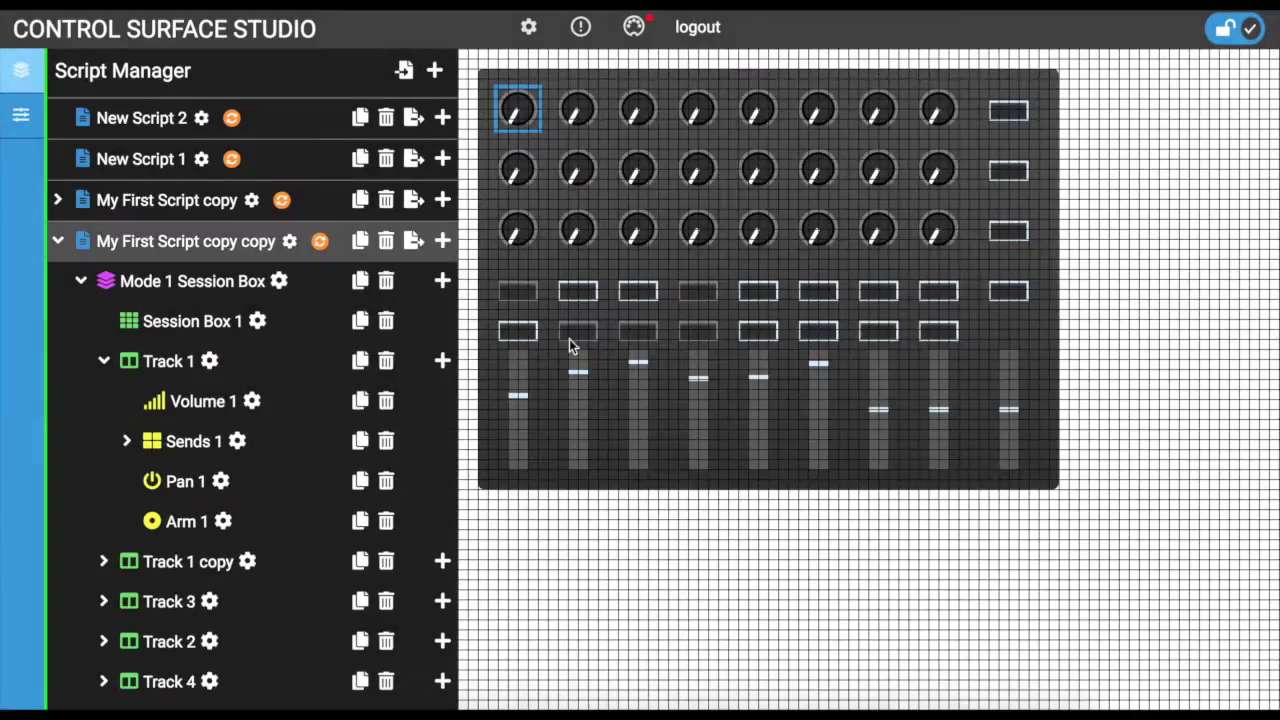
click(528, 27)
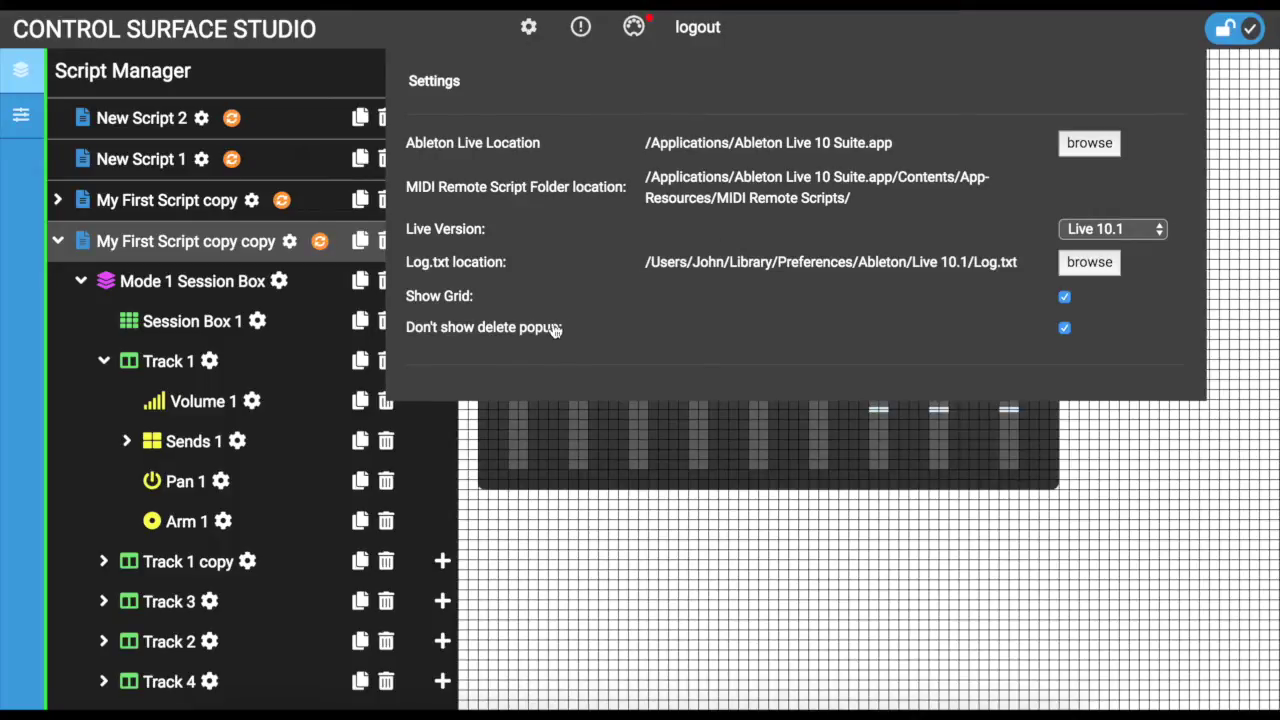
Toggle the delete-popup setting, nudge Knob 1 on the Akai MIDImix layout, and return to Script Manager.
click(1066, 329)
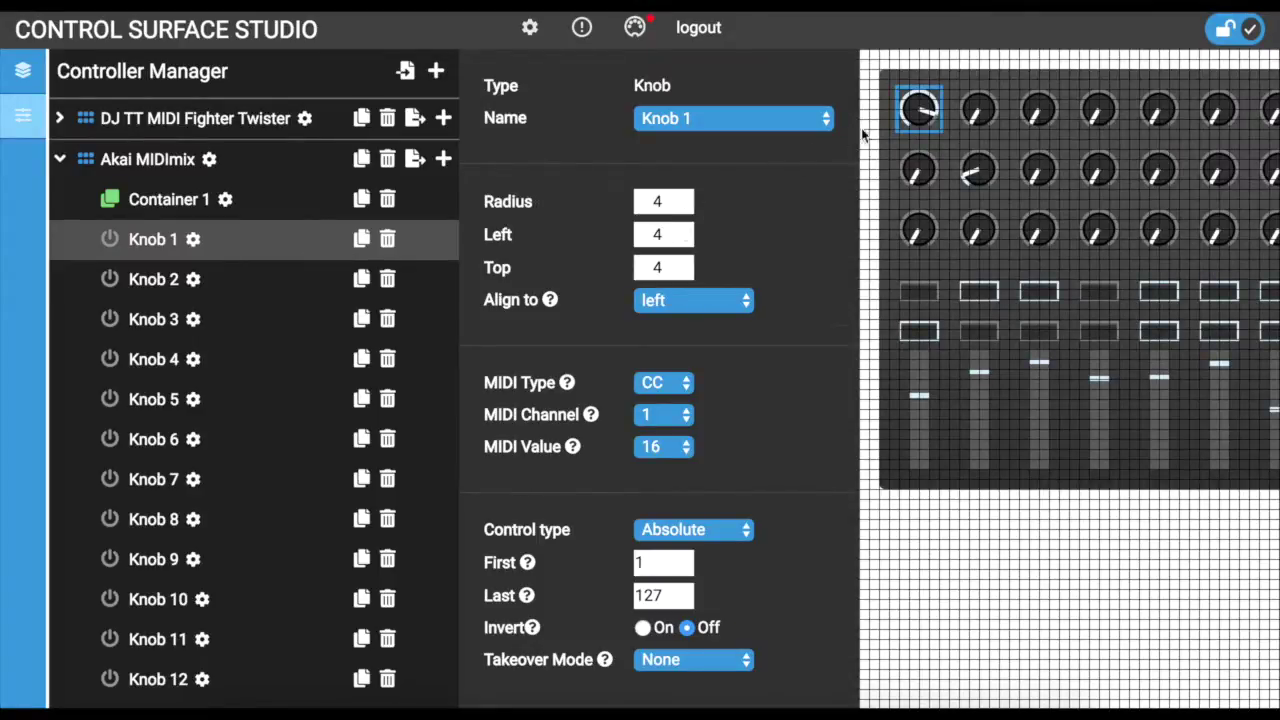
mouse_move(920, 112)
mouse_down()
mouse_move(957, 150)
mouse_move(948, 290)
mouse_move(919, 264)
mouse_move(918, 115)
mouse_up()
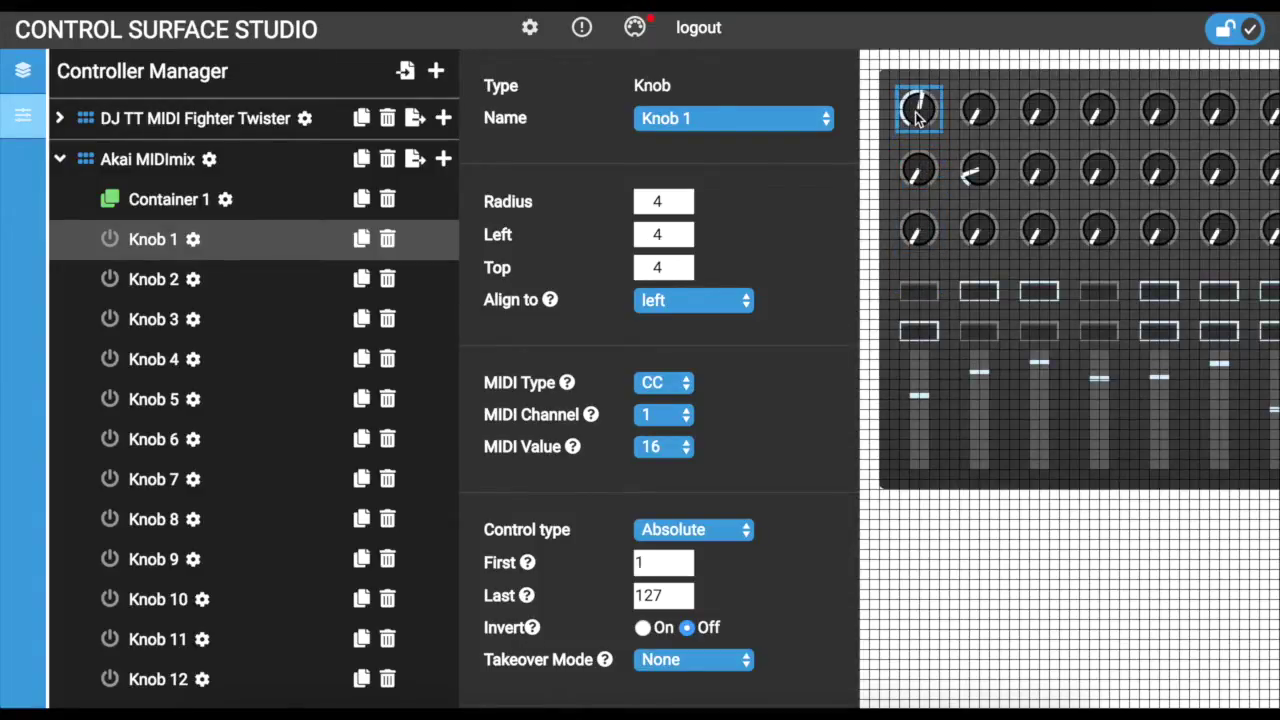
click(933, 172)
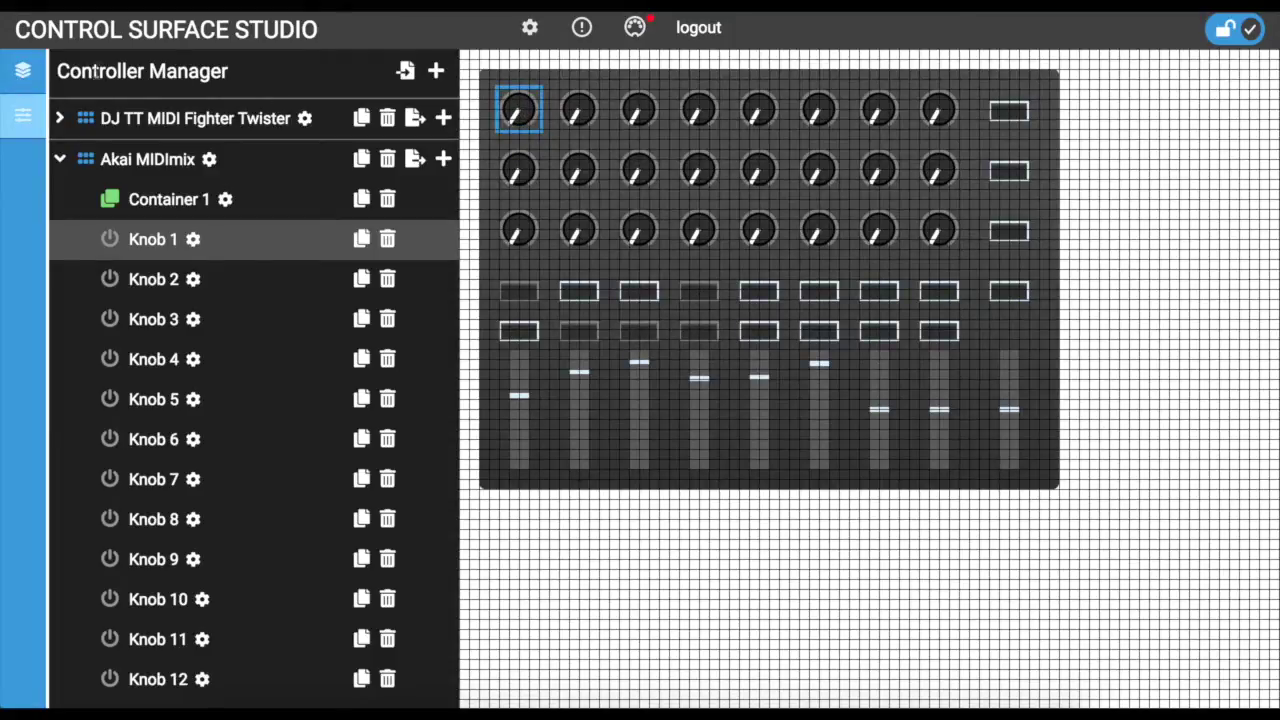
click(36, 74)
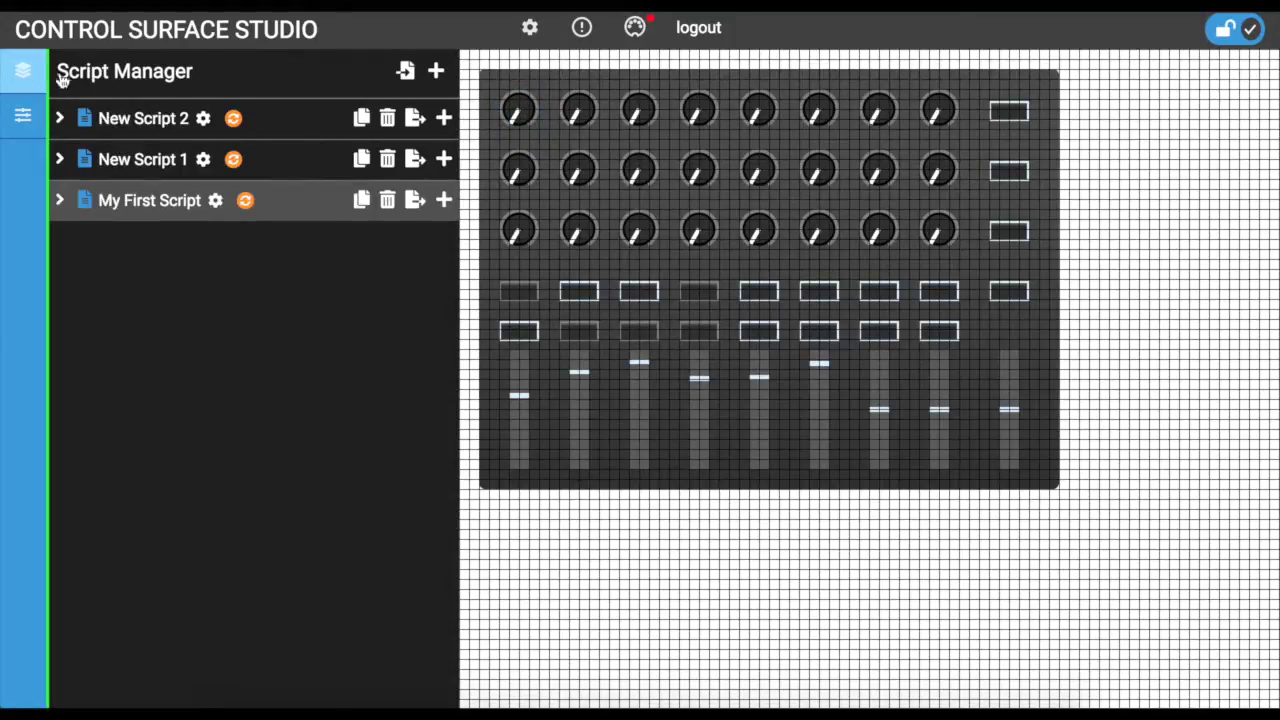
Switch My First Script's Global Feedback to Custom, keeping LED On 127 and LED Off 0.
click(523, 120)
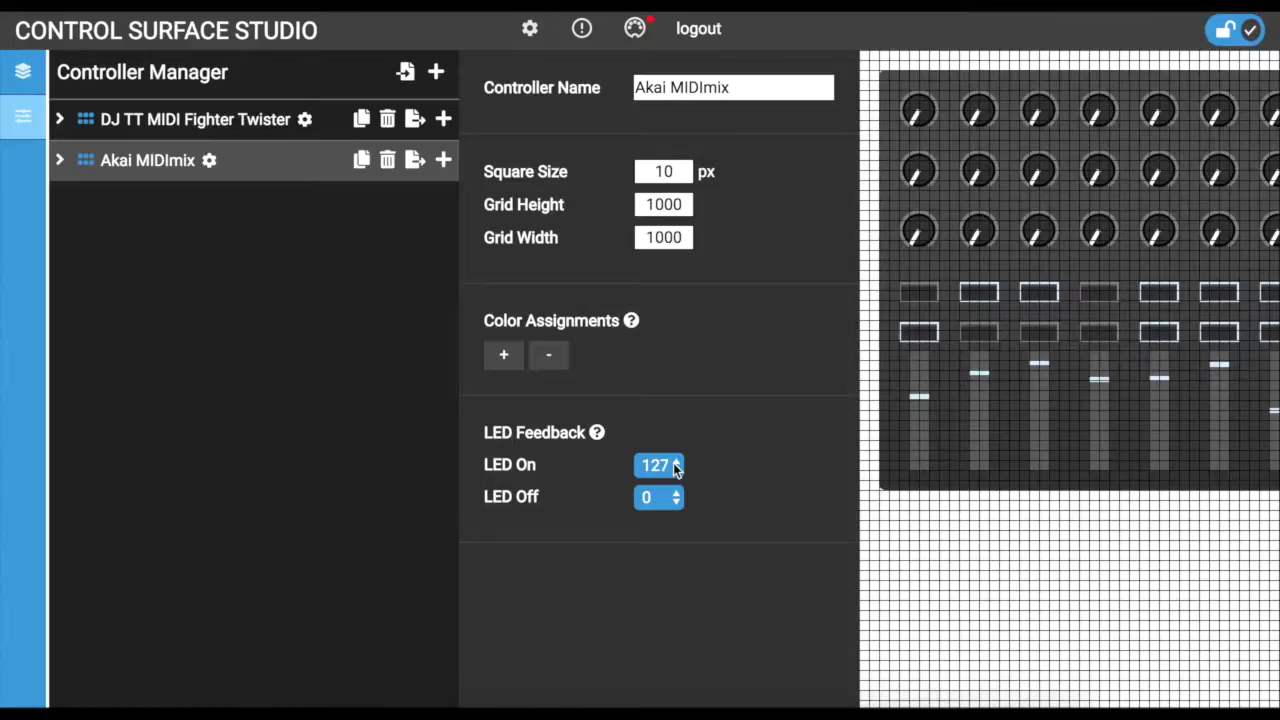
click(660, 465)
click(655, 467)
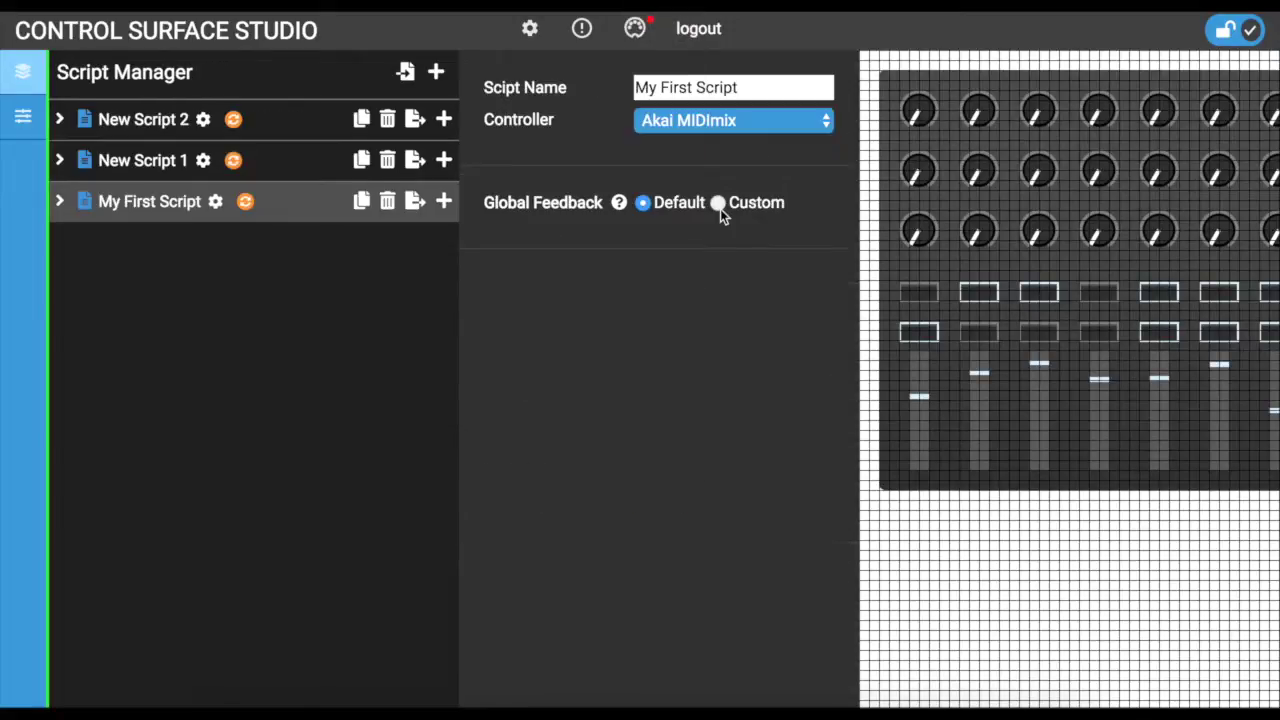
click(720, 209)
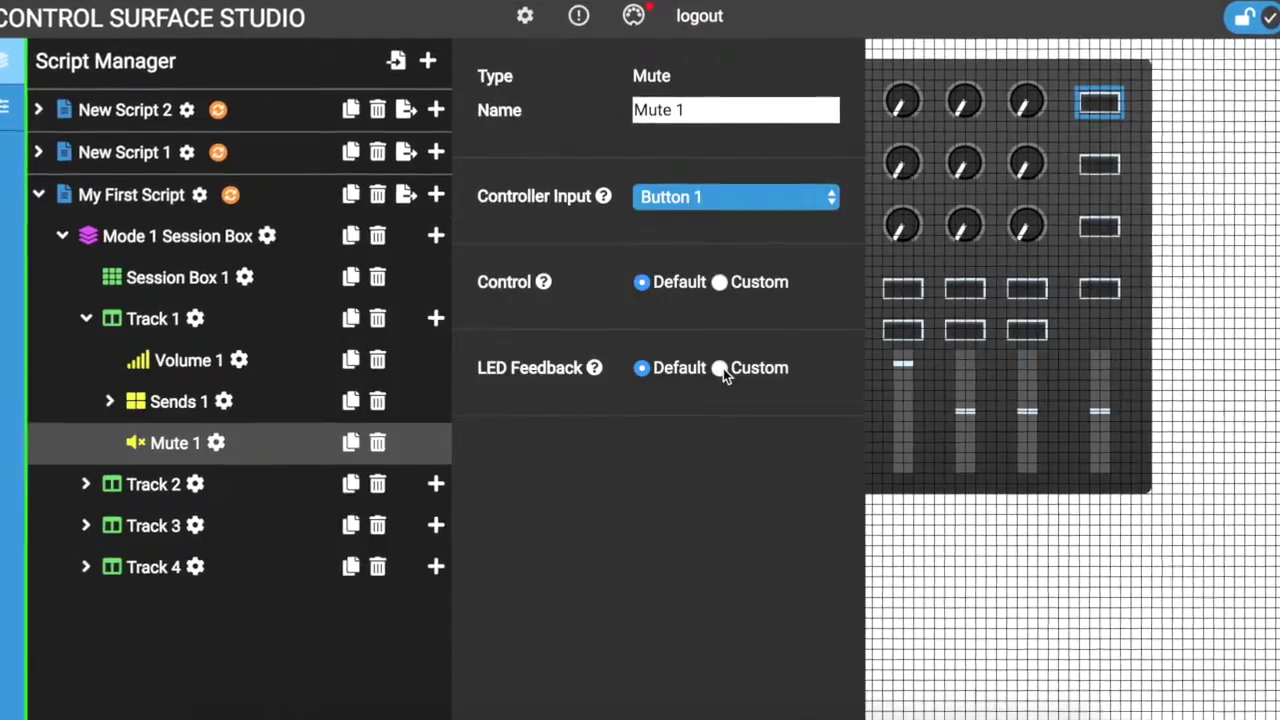
click(720, 368)
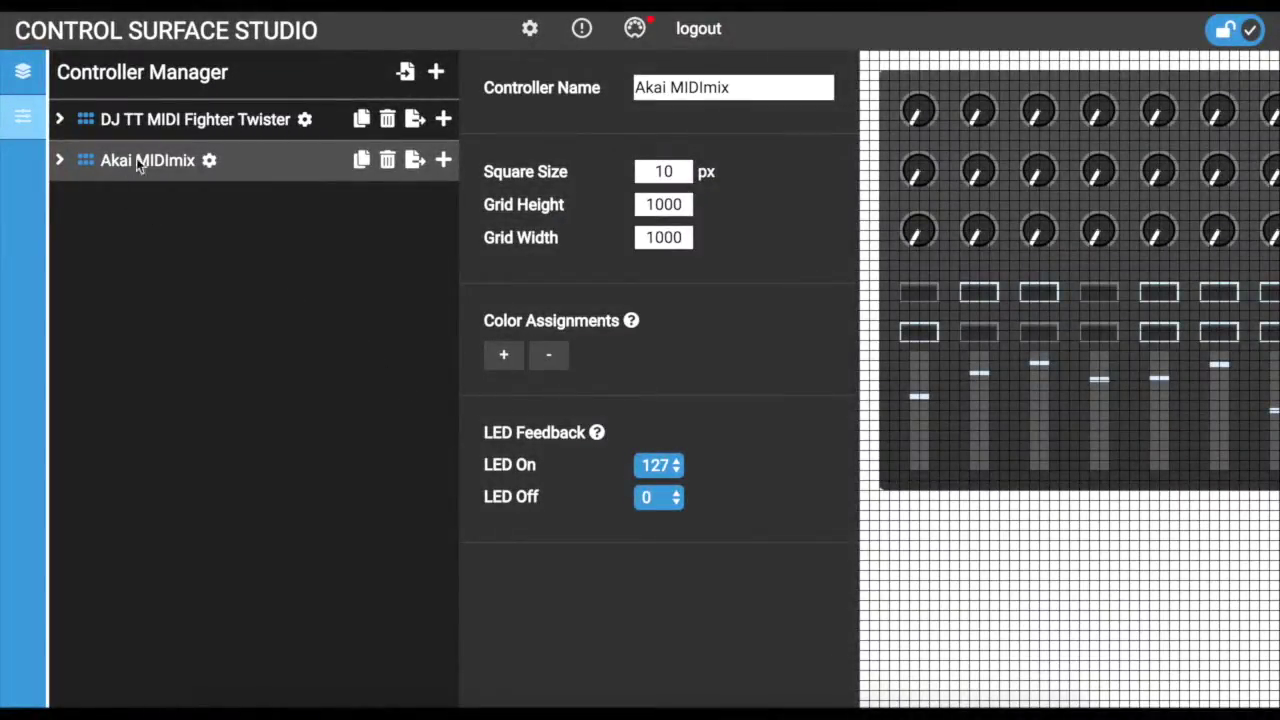
click(676, 468)
click(665, 466)
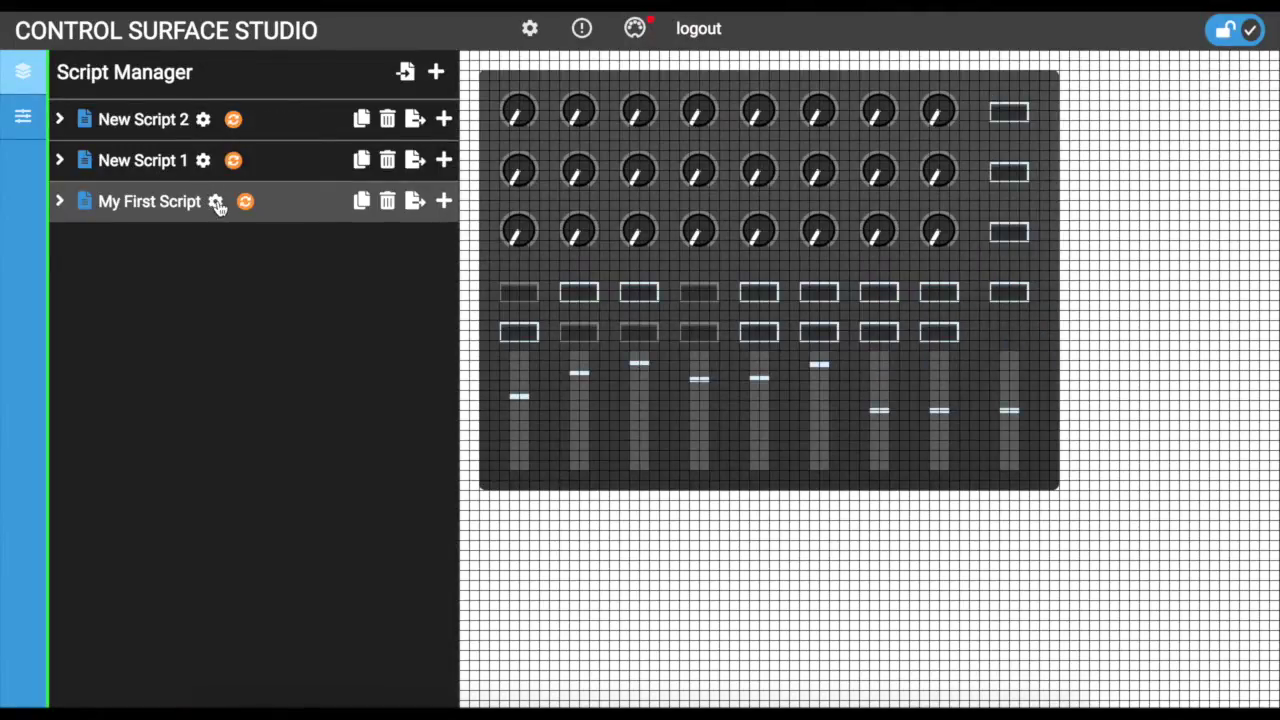
click(216, 202)
click(719, 205)
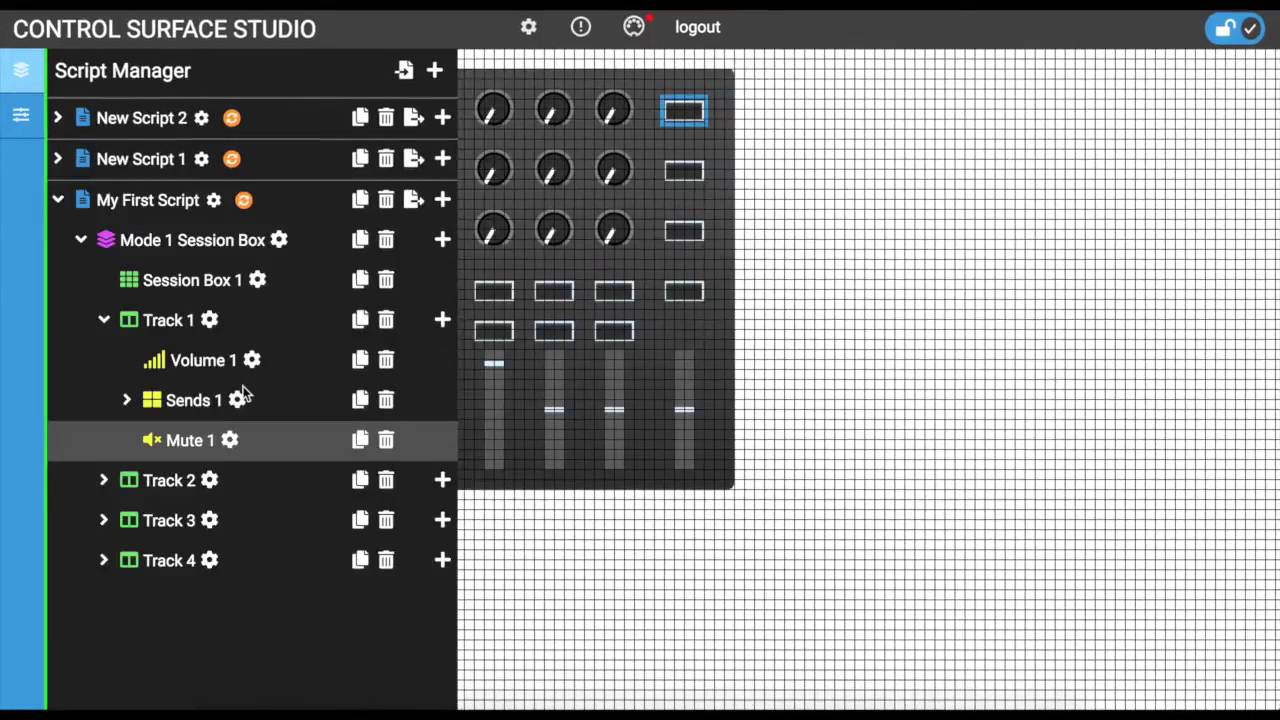
Send Mute 1's custom LED feedback to its controller input and to Knob 2.
click(229, 441)
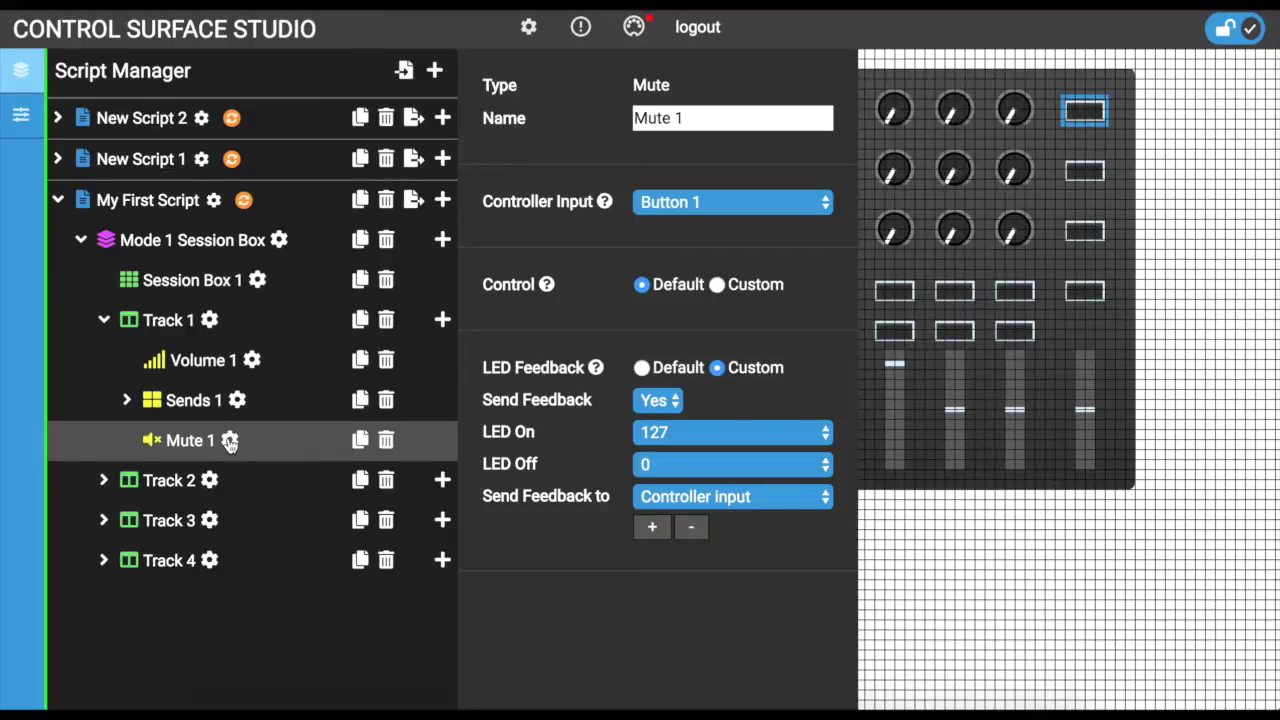
click(645, 369)
click(651, 528)
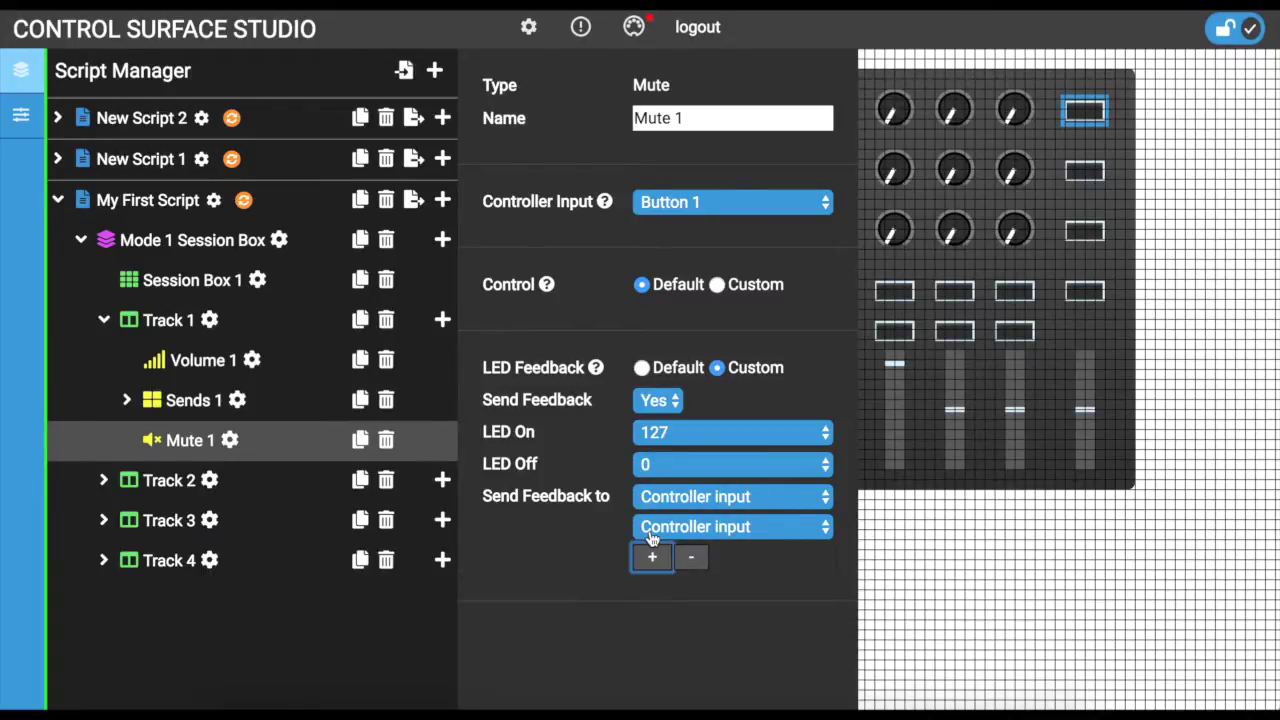
click(789, 522)
key(Escape)
click(657, 559)
click(685, 560)
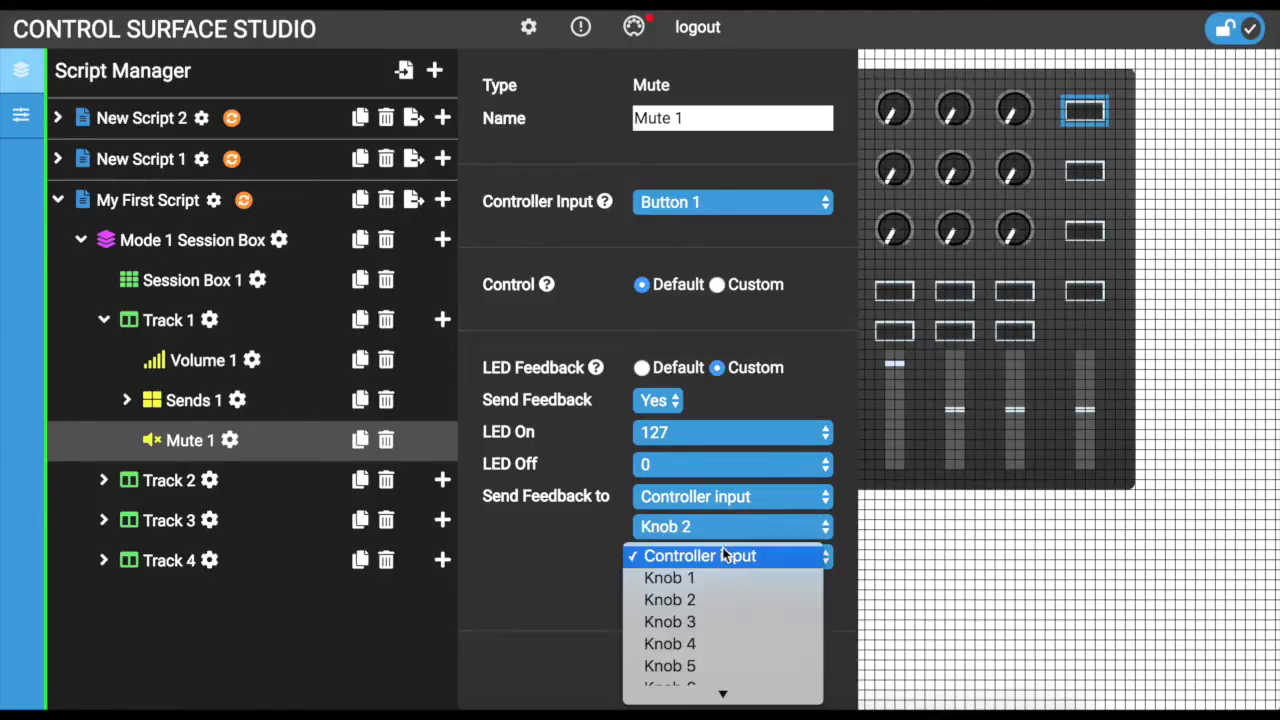
scroll(700, 615, down, 5)
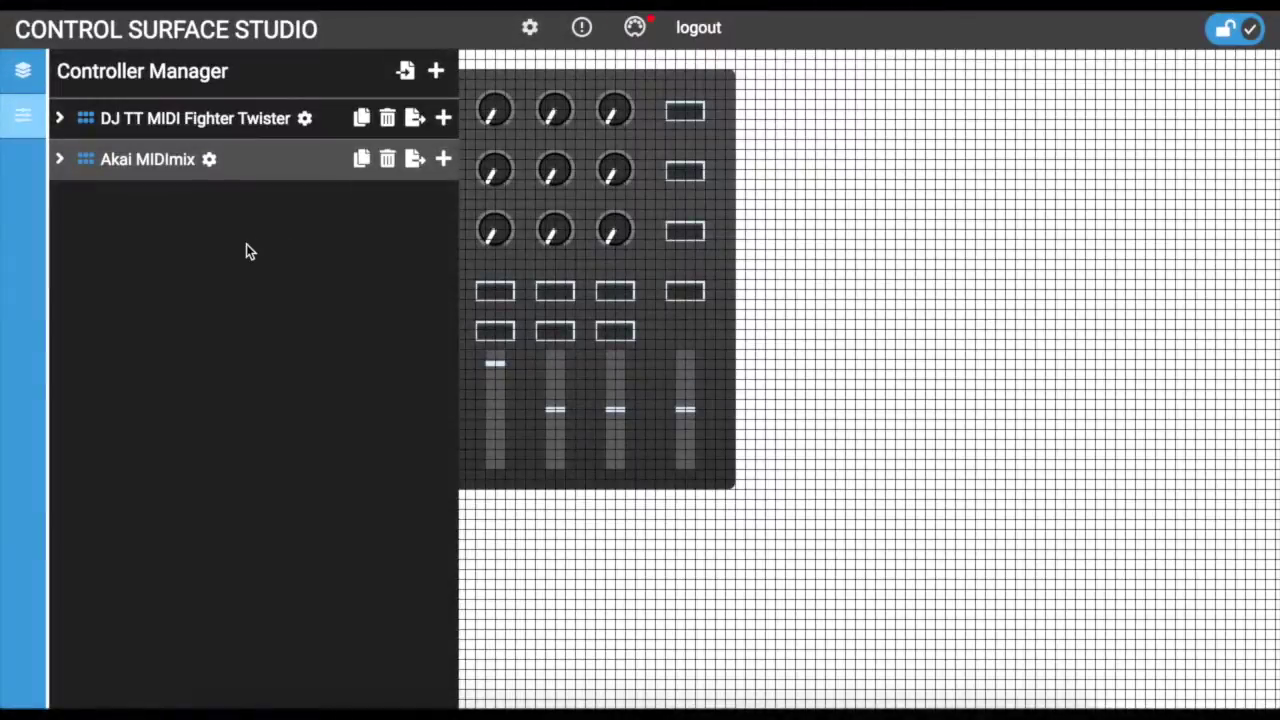
Add an Akai MIDImix colour assignment mapping red to value 4.
click(210, 162)
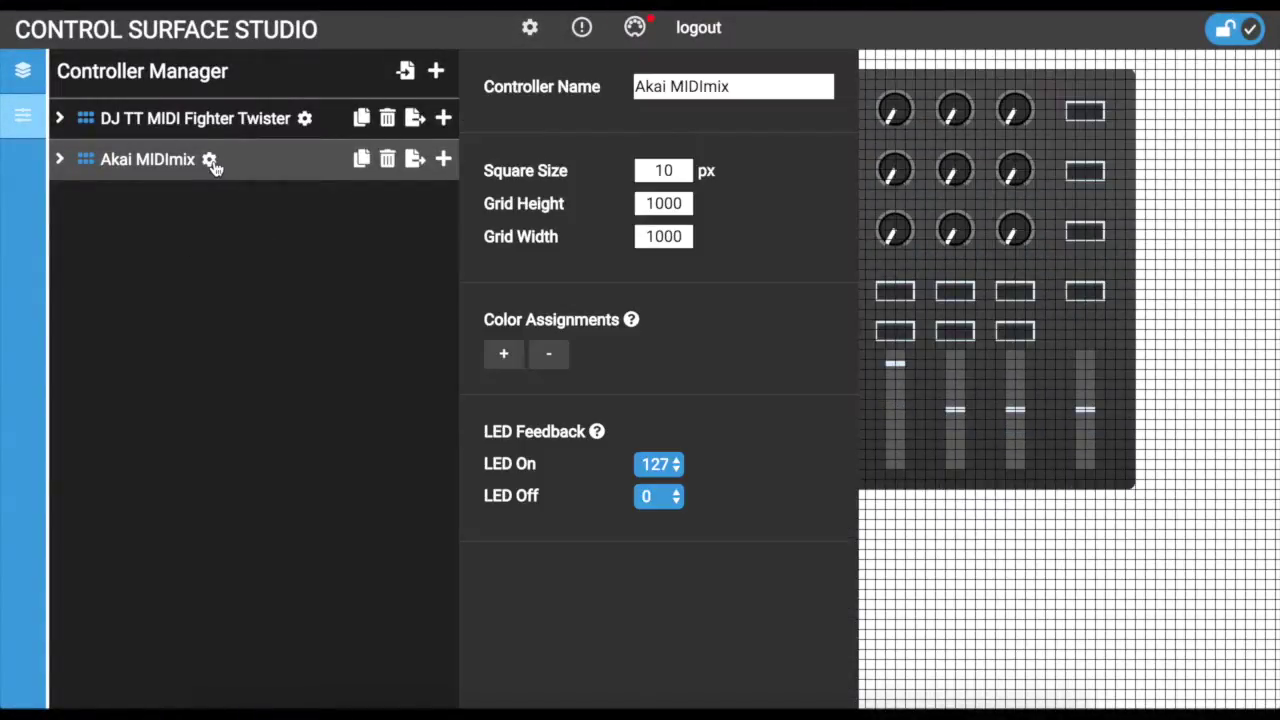
click(502, 358)
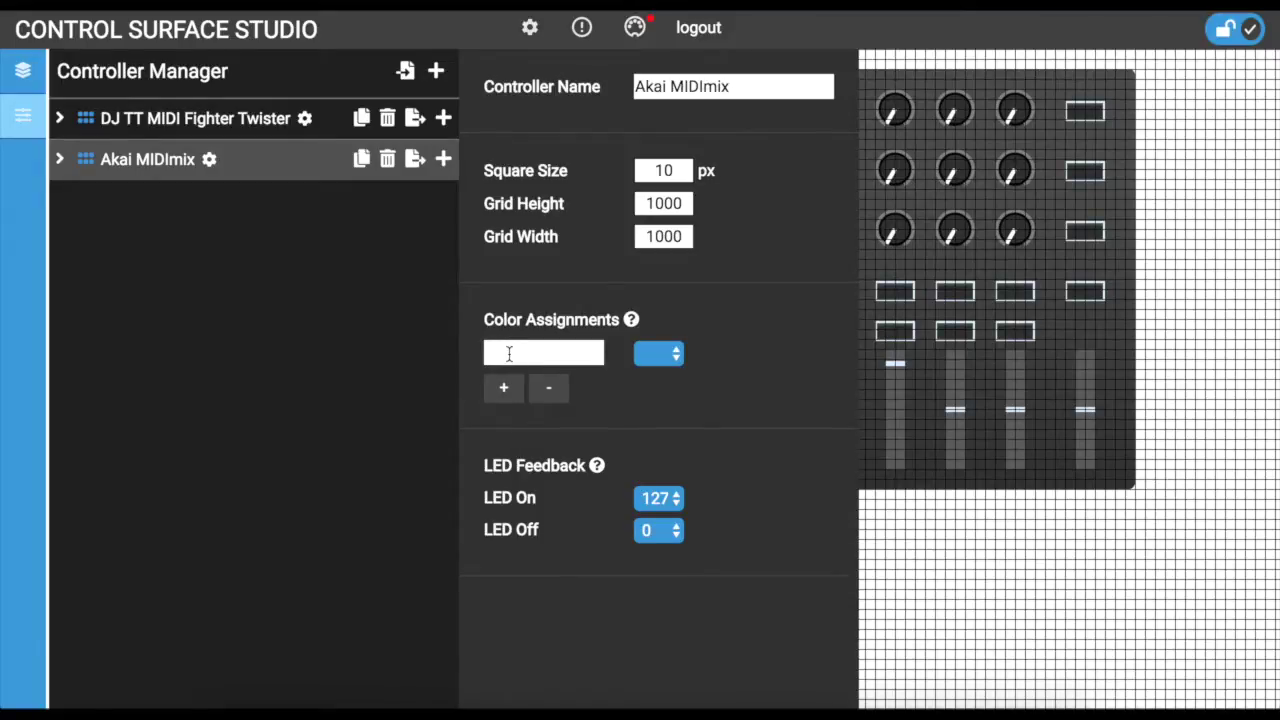
click(509, 354)
text(red)
click(672, 358)
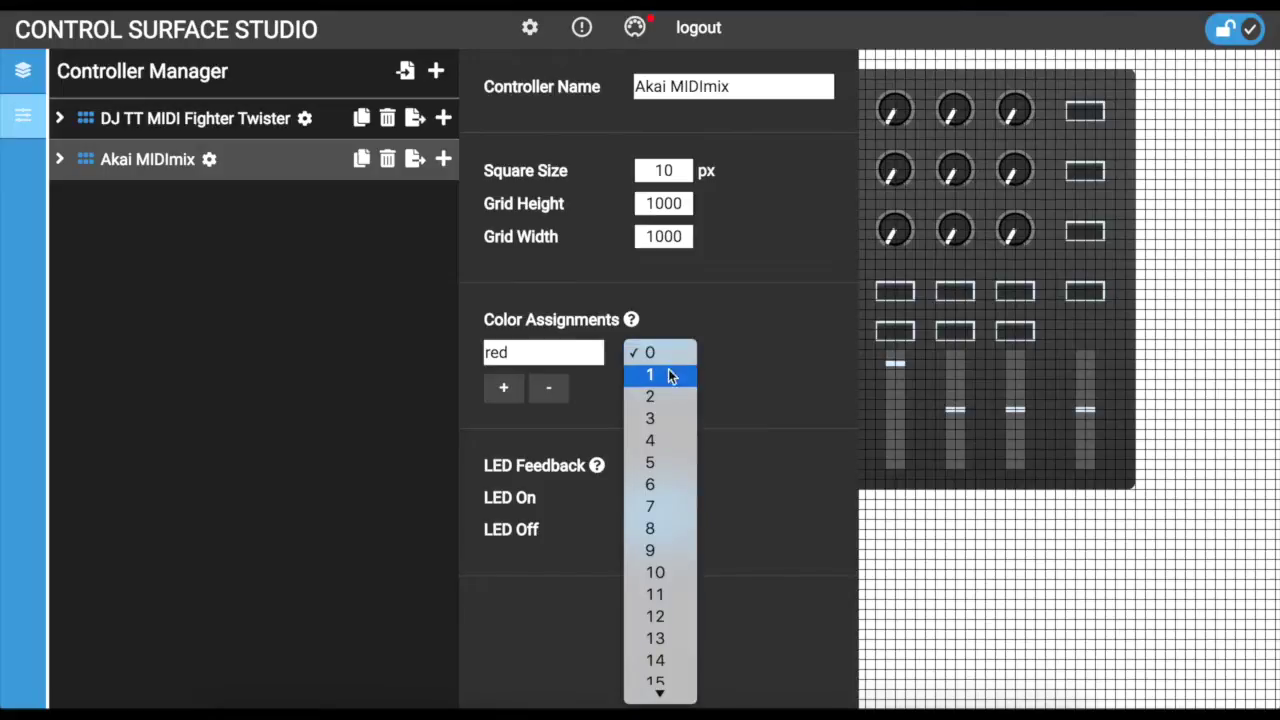
click(654, 441)
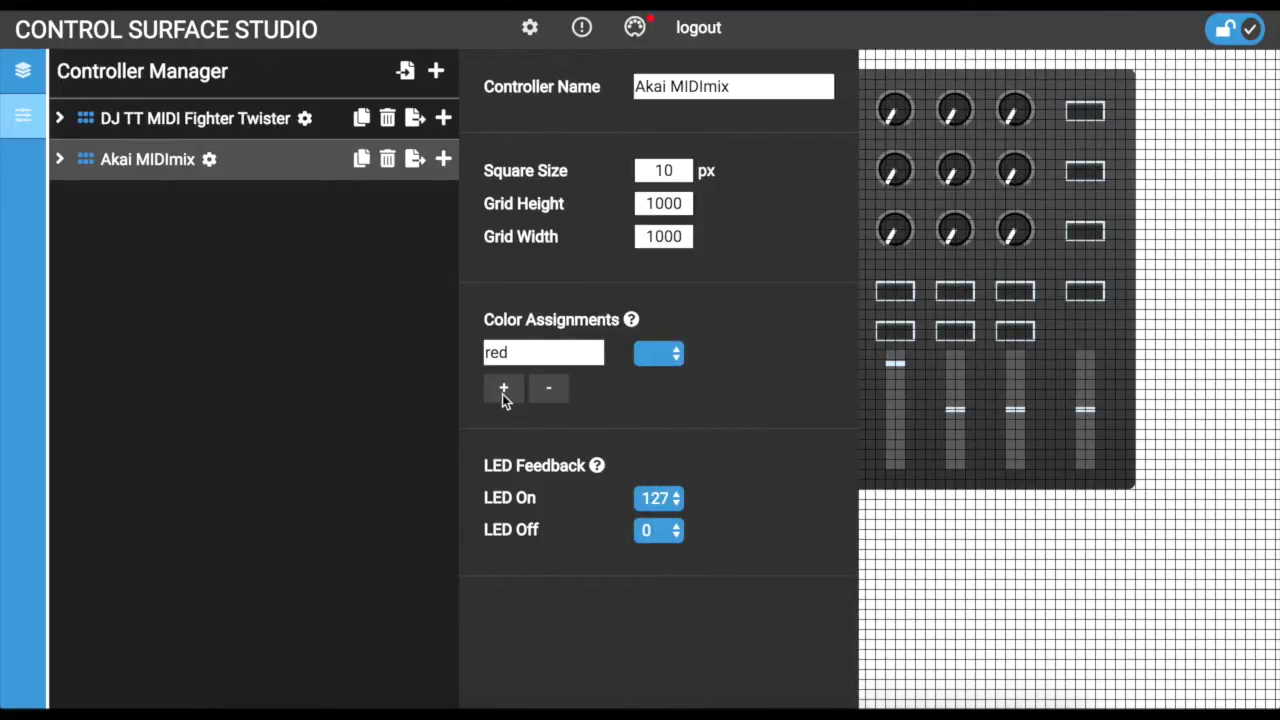
Add a second colour assignment mapping green to value 10.
click(503, 392)
text(green)
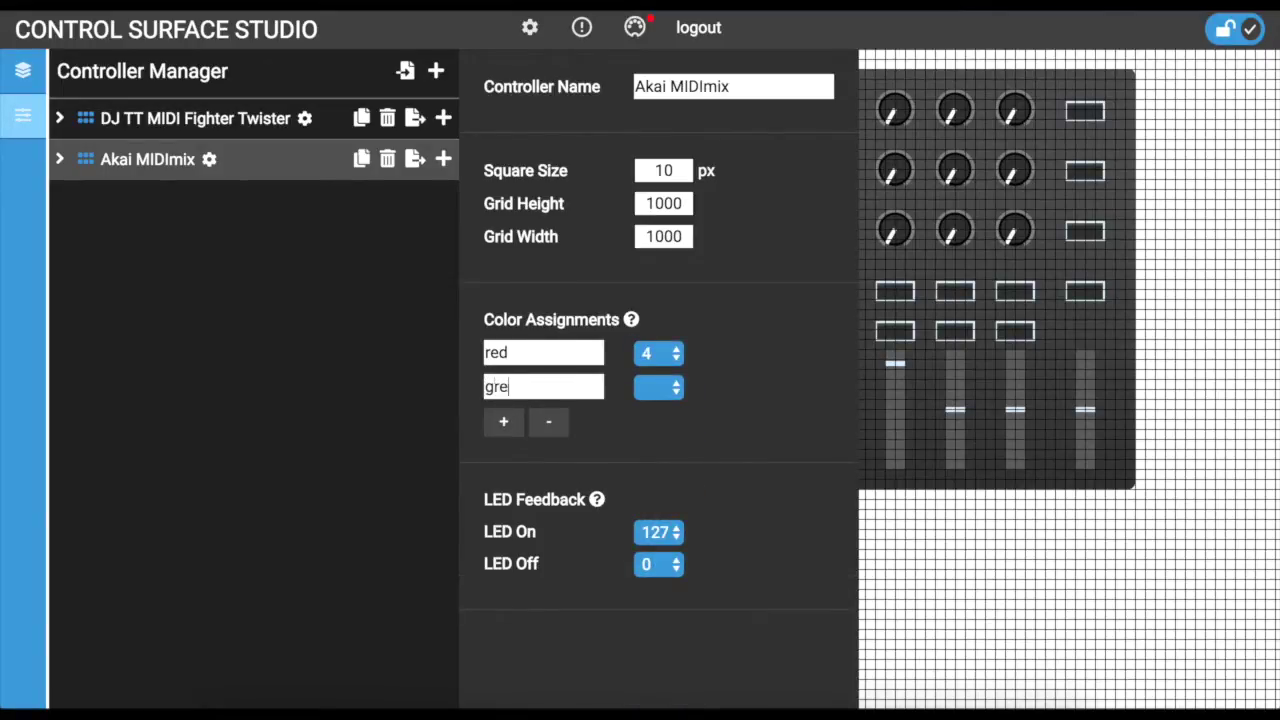
click(667, 392)
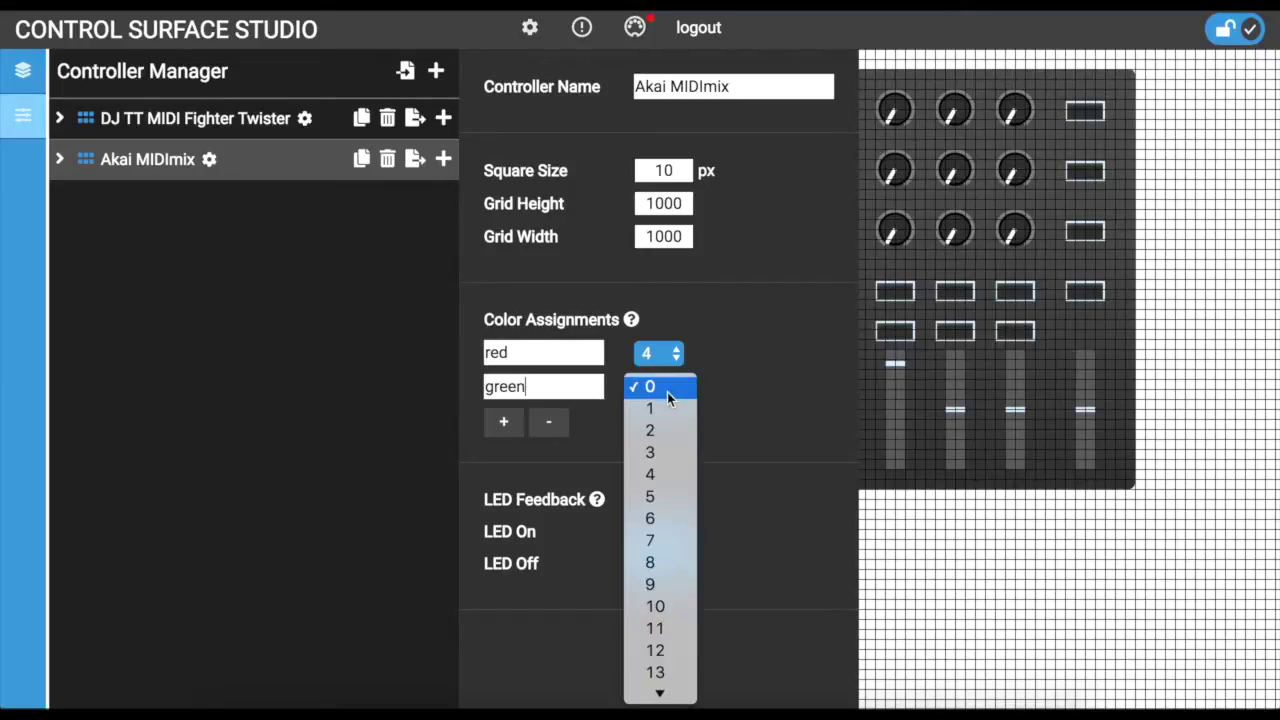
click(668, 606)
Set Mute 1's LED On value to 10 green in My First Script.
click(18, 82)
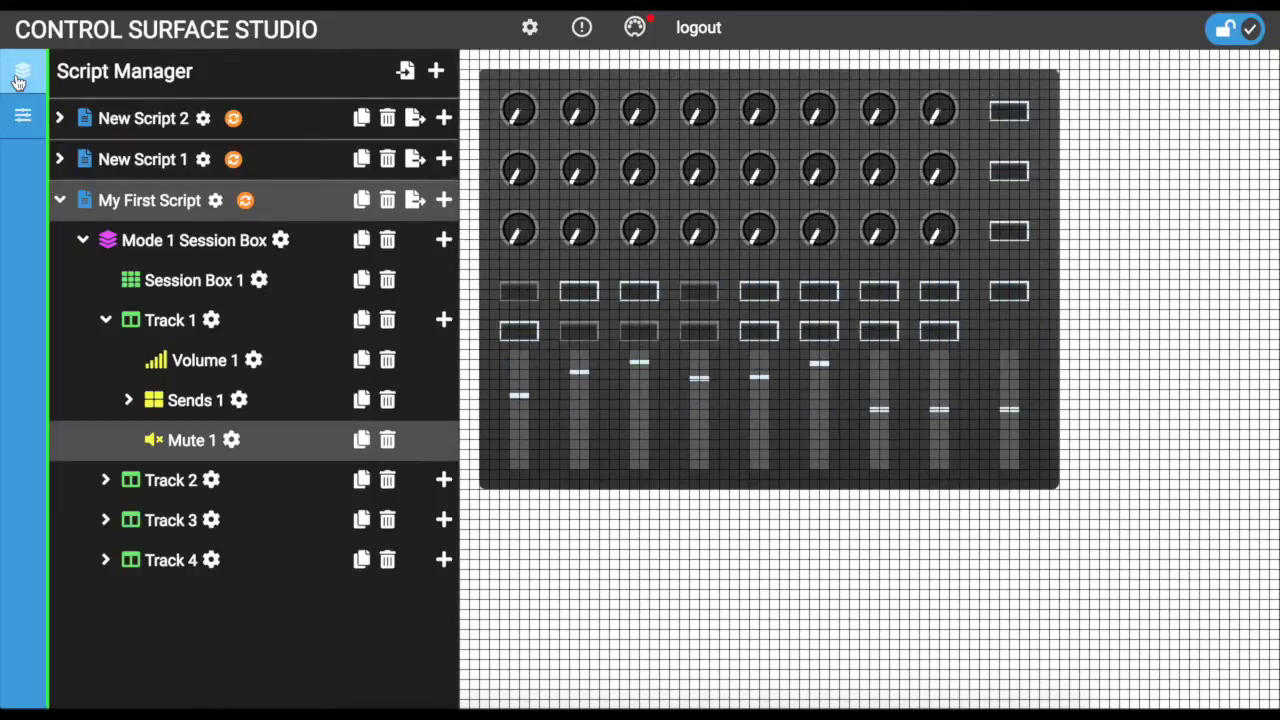
click(233, 441)
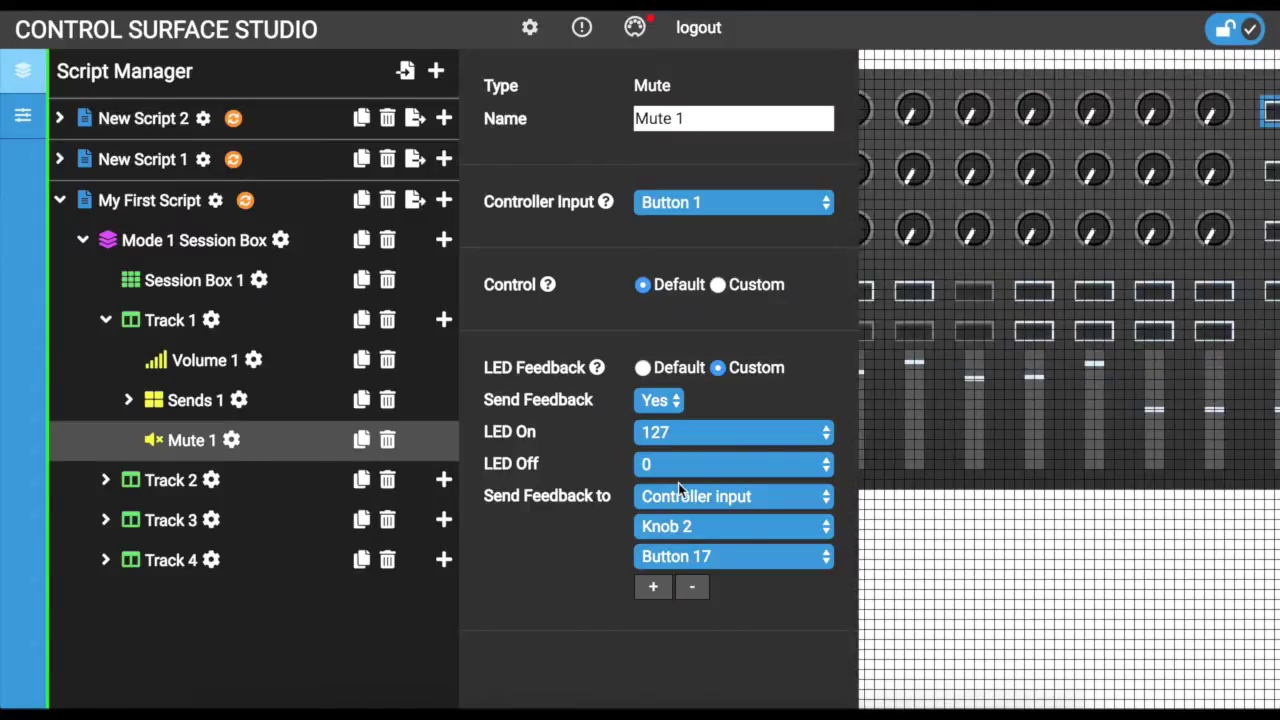
click(821, 431)
click(826, 463)
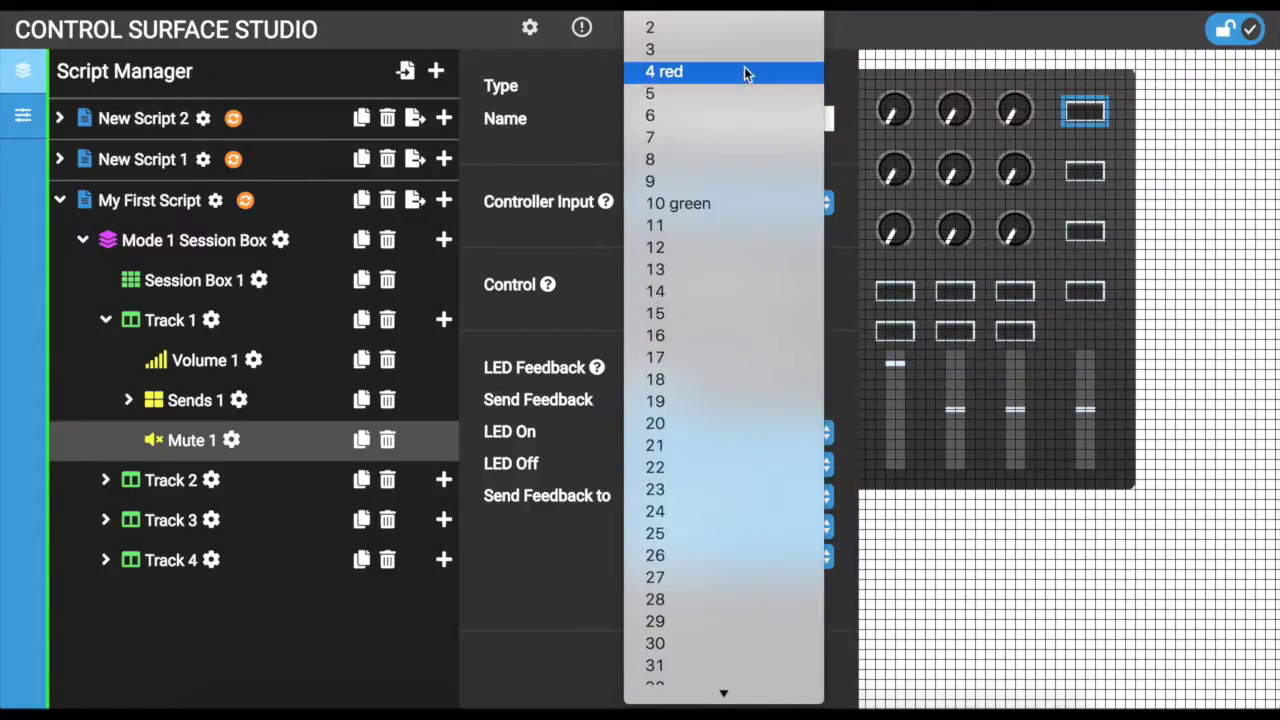
click(745, 205)
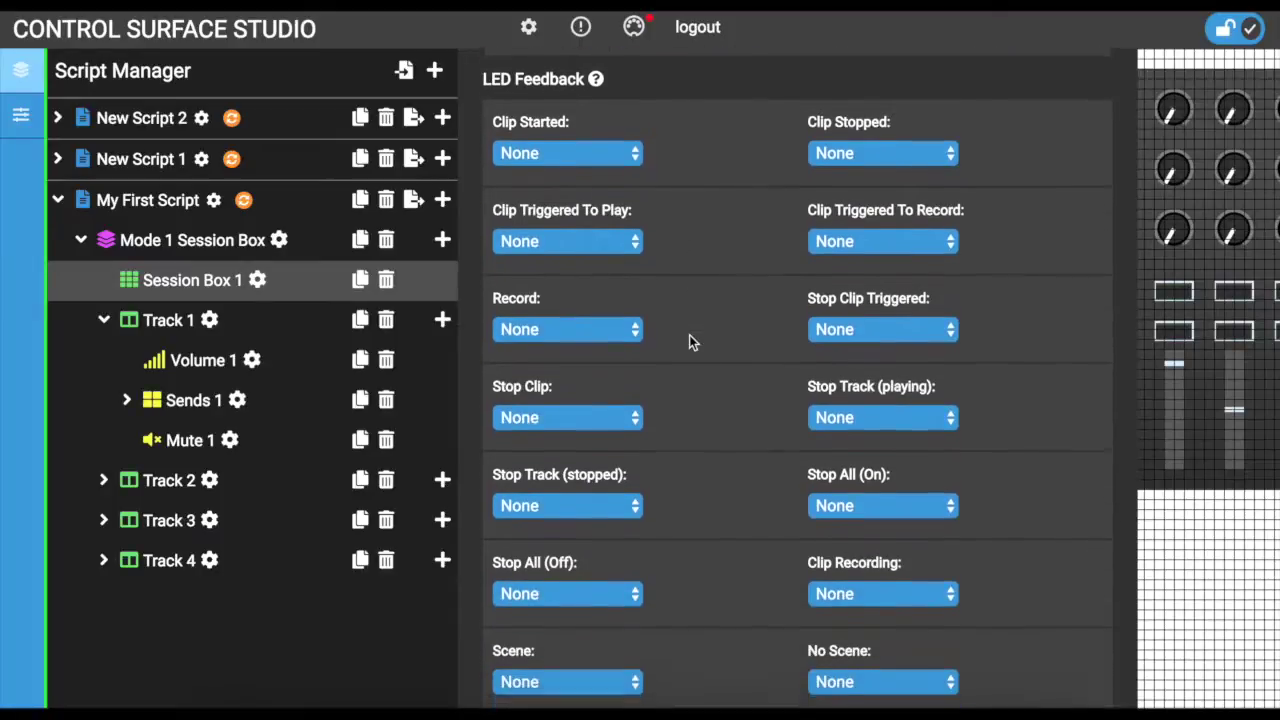
Set Session Box 1's Clip Started colour to 4 red and Clip Stopped to 10 green.
click(608, 153)
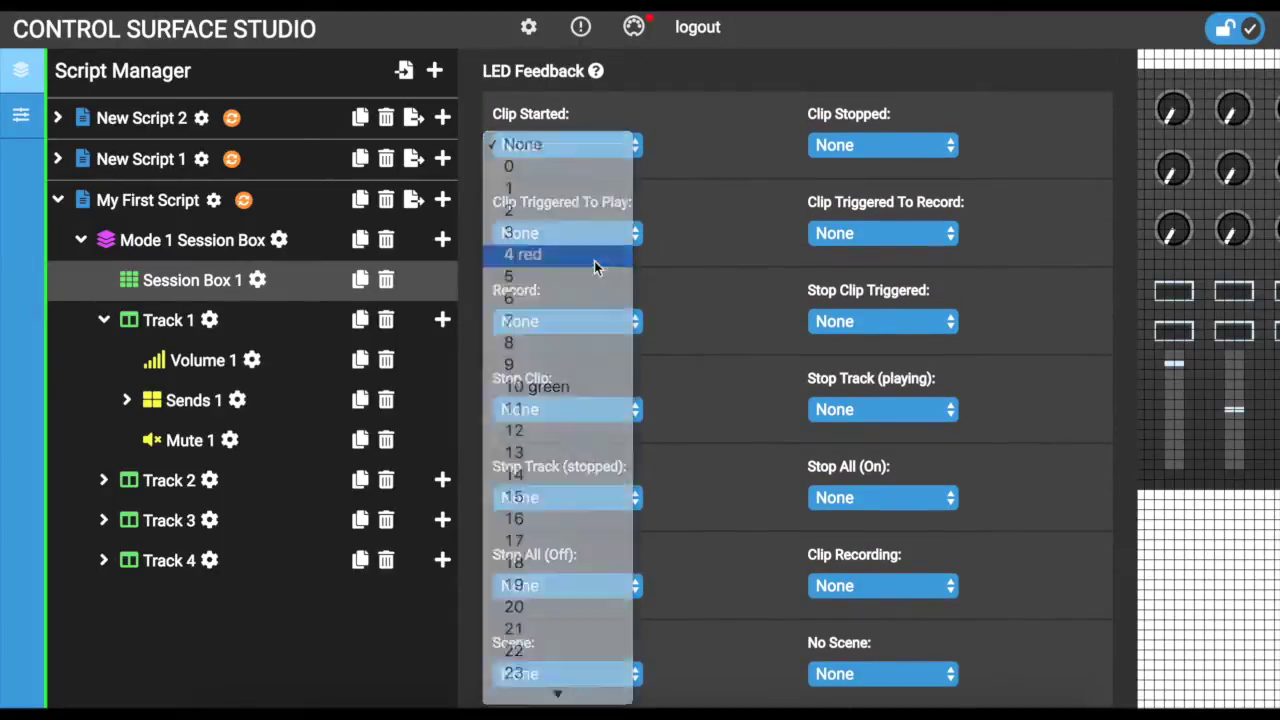
click(594, 260)
click(865, 131)
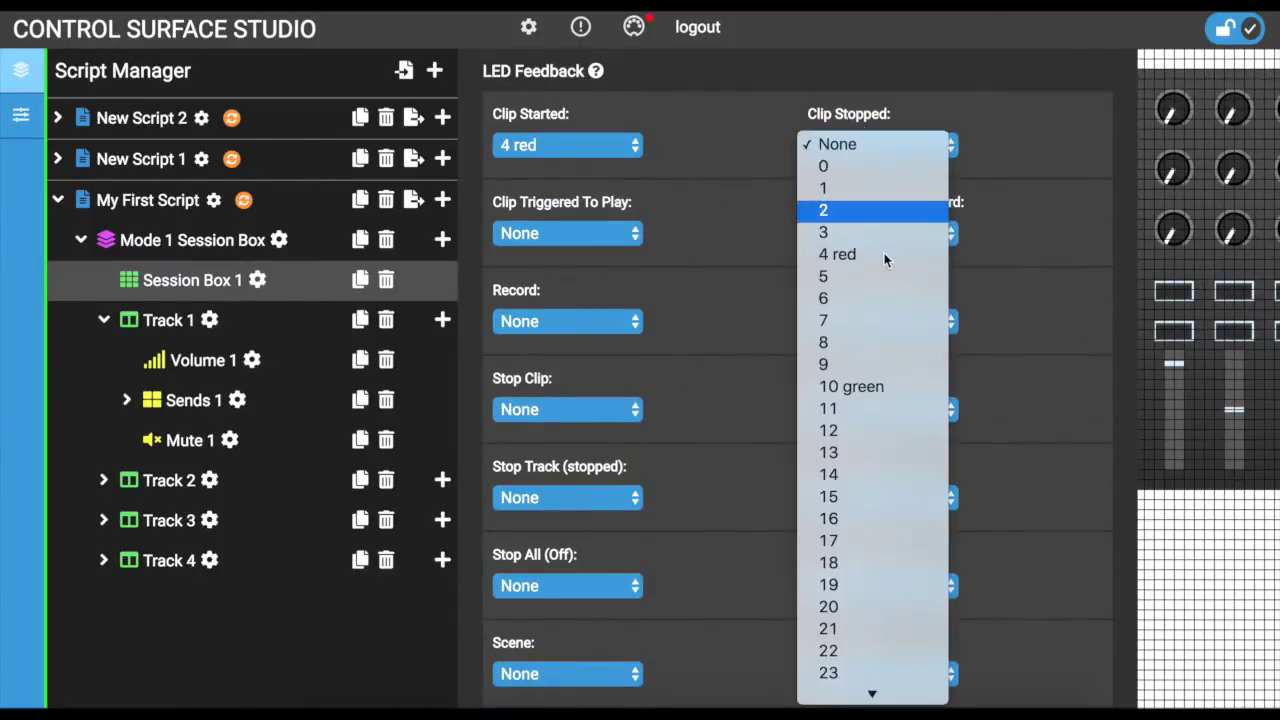
click(875, 387)
scroll(729, 341, up, 10)
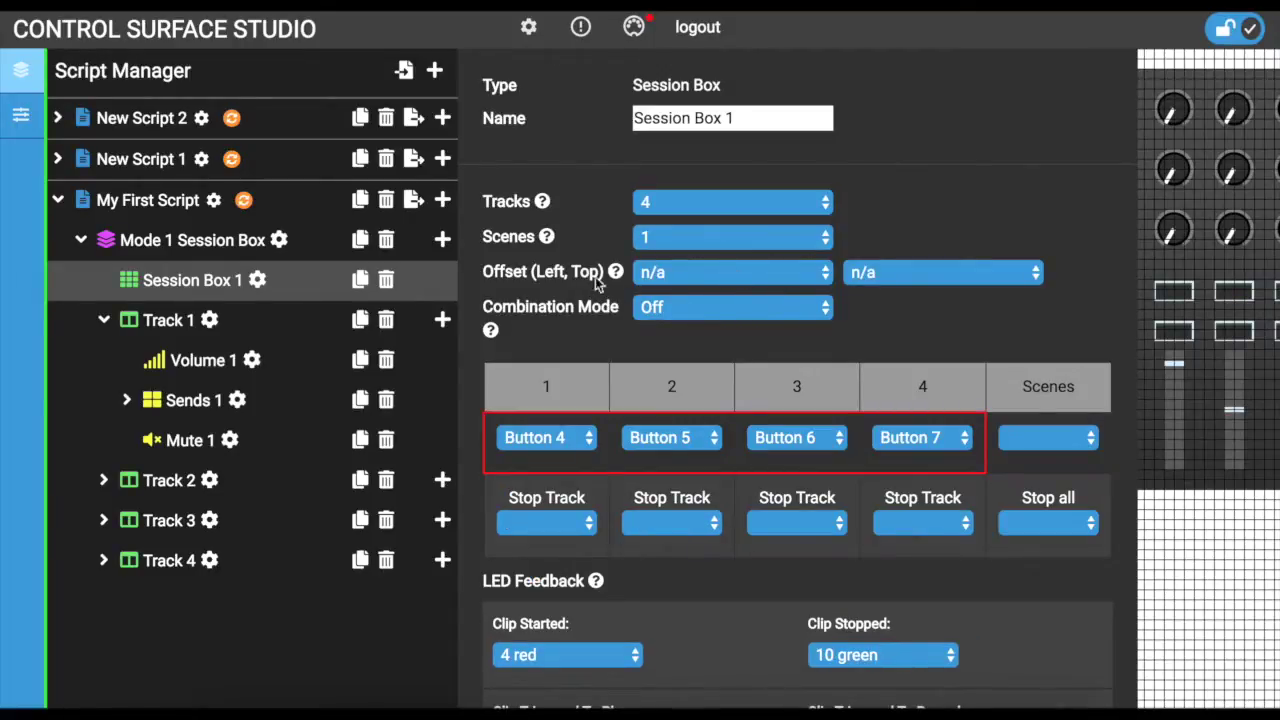
Set the quick sess Session Box offsets to 2 left and 2 top.
click(722, 268)
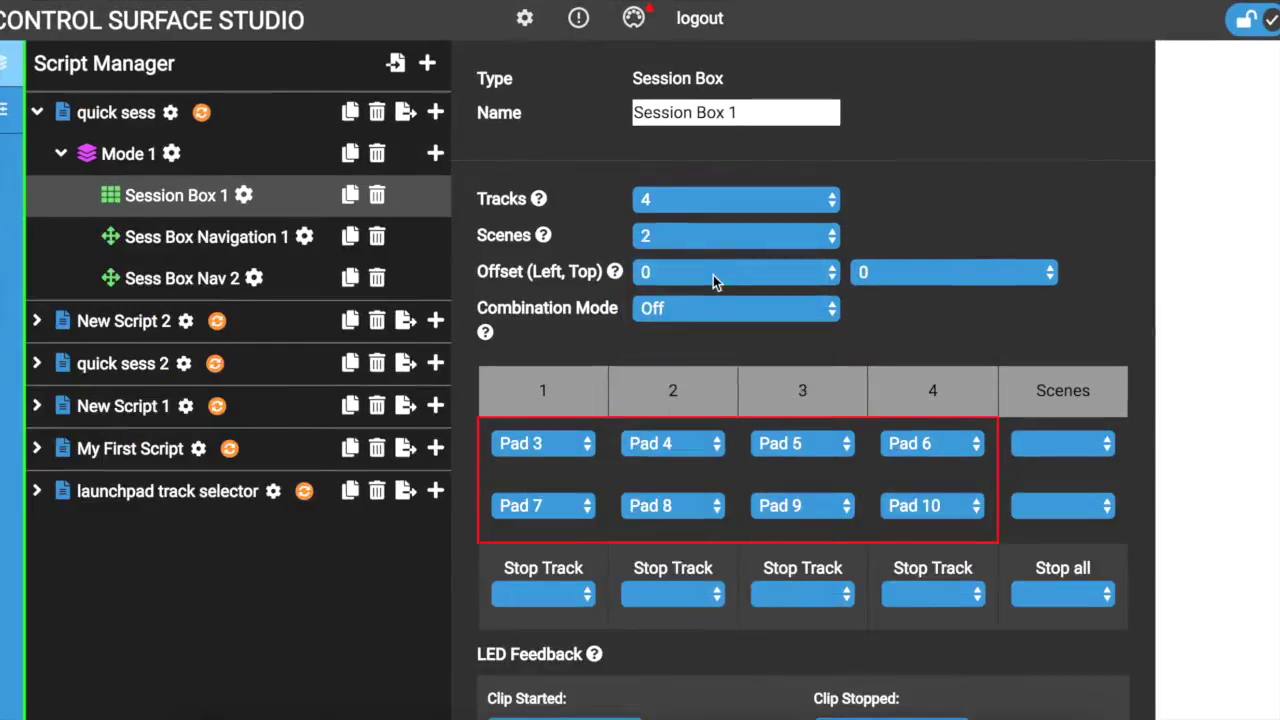
click(713, 275)
click(720, 320)
click(878, 271)
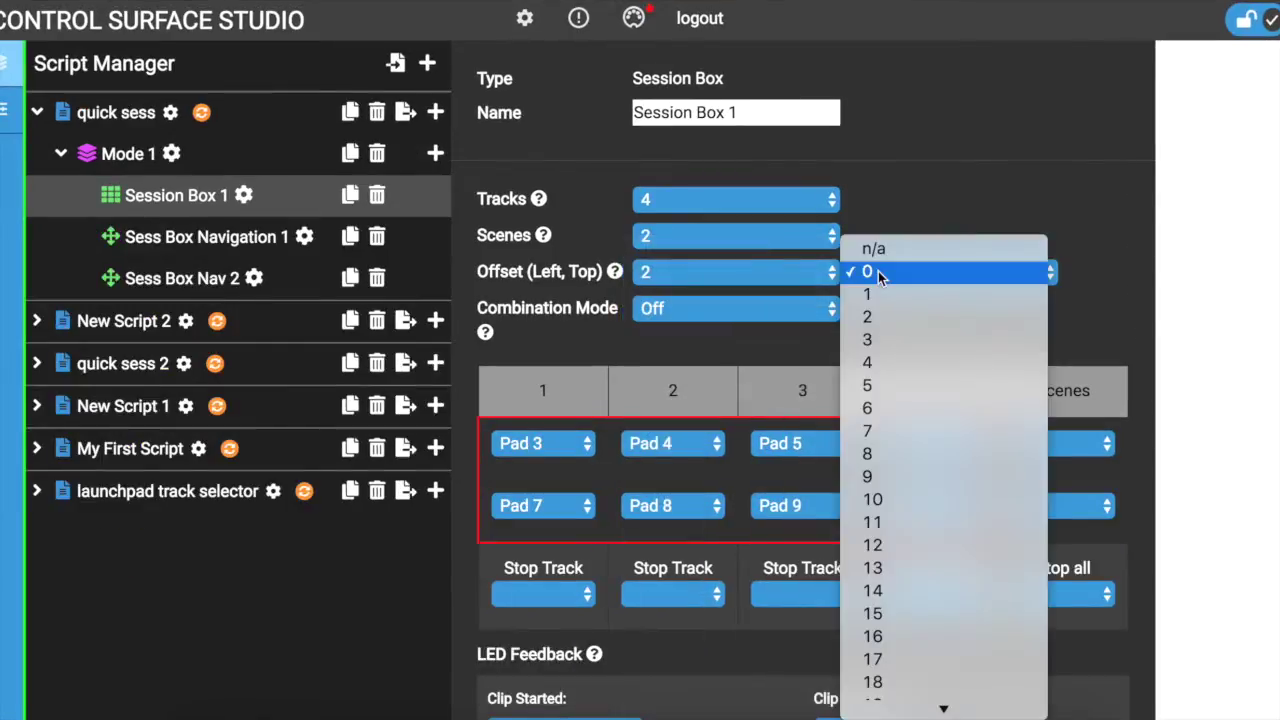
click(886, 320)
Install quick sess and confirm Live's red session box moved down to rows 3–4.
click(202, 113)
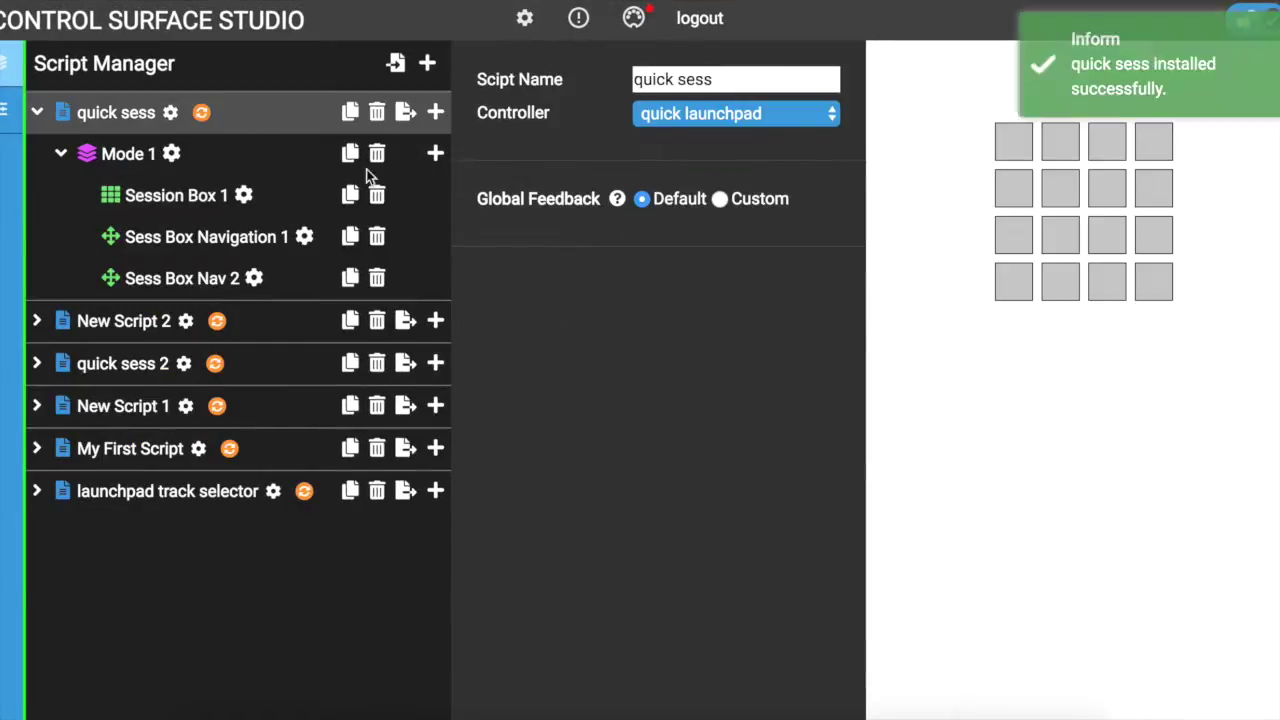
click(348, 700)
click(93, 2)
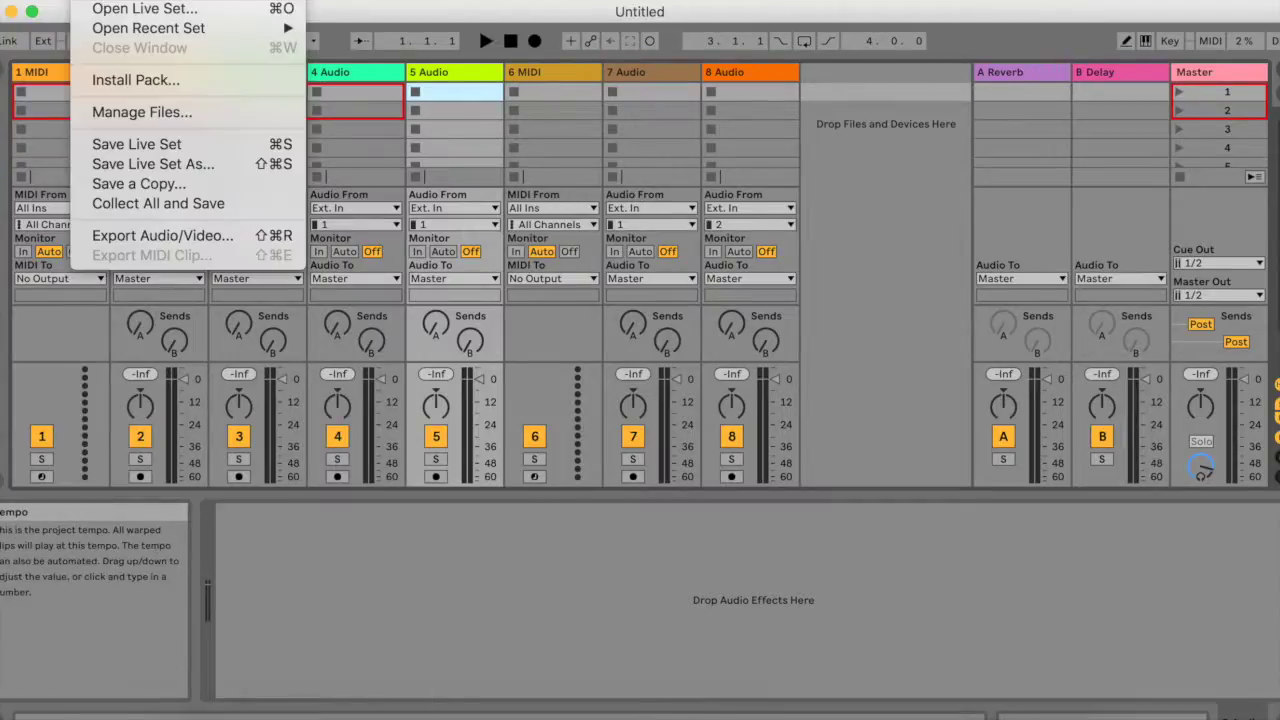
click(93, 2)
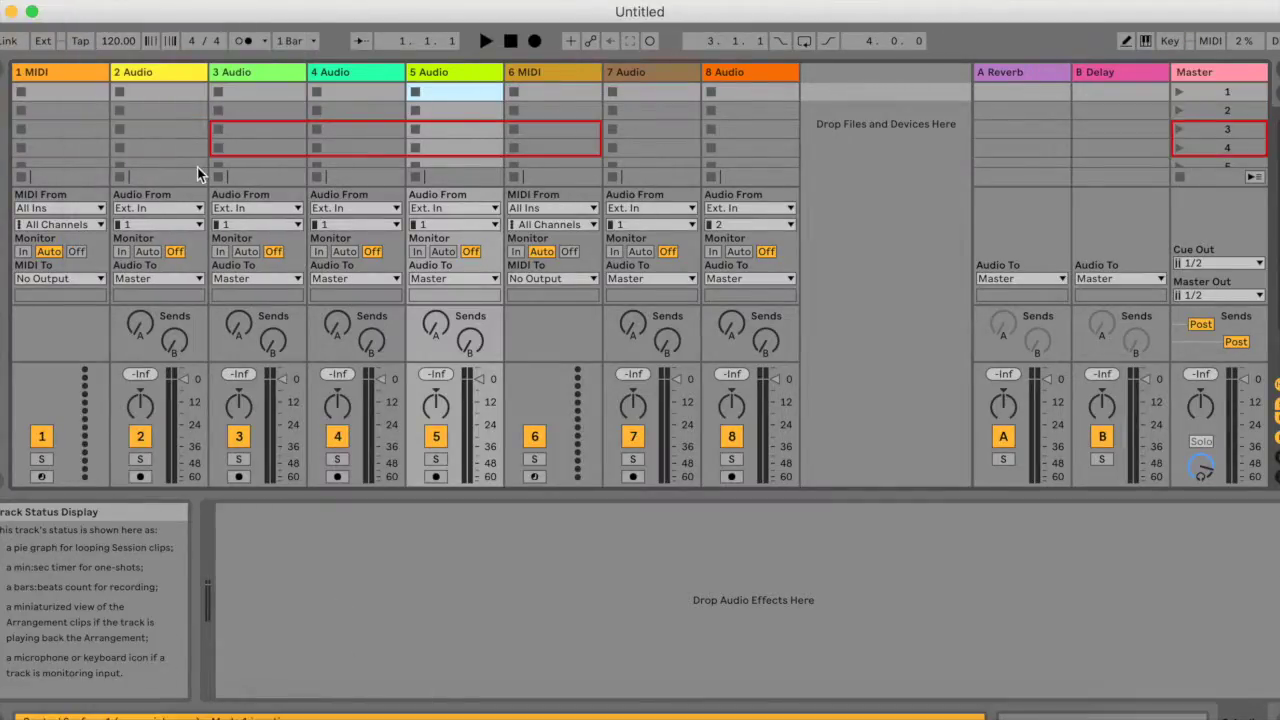
key(super+Tab)
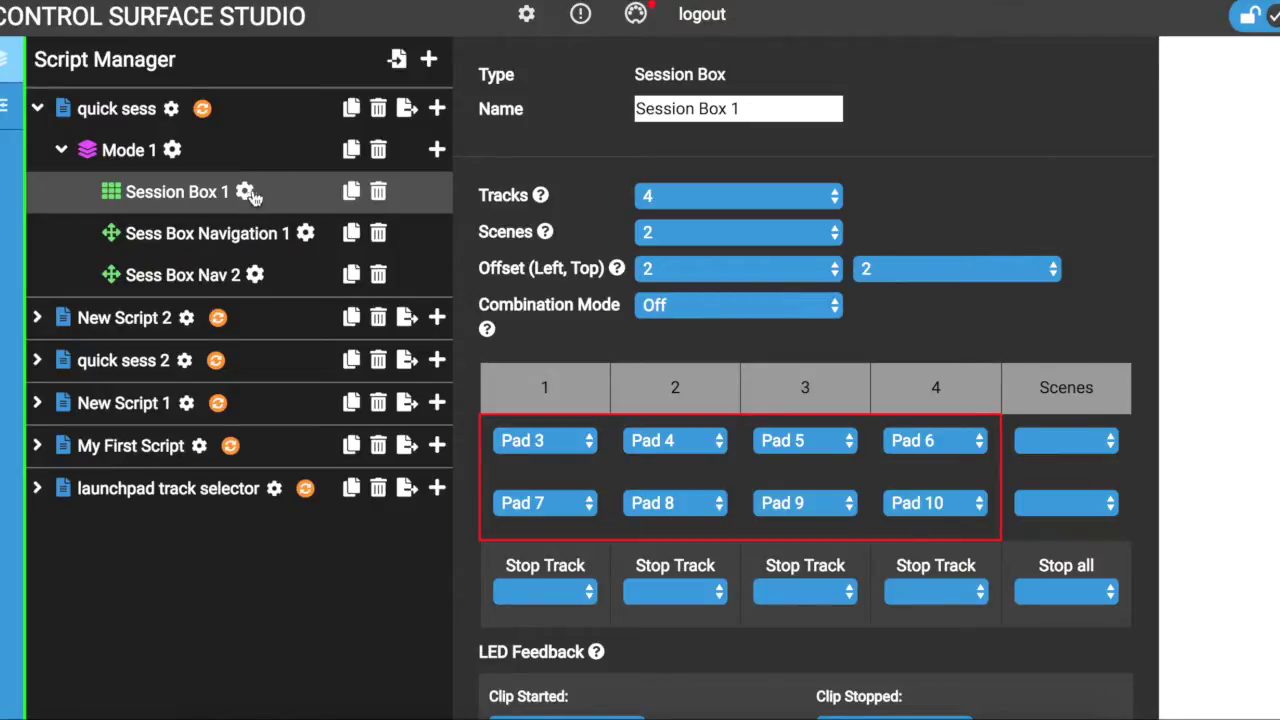
Turn Combination Mode on for the session box.
click(700, 309)
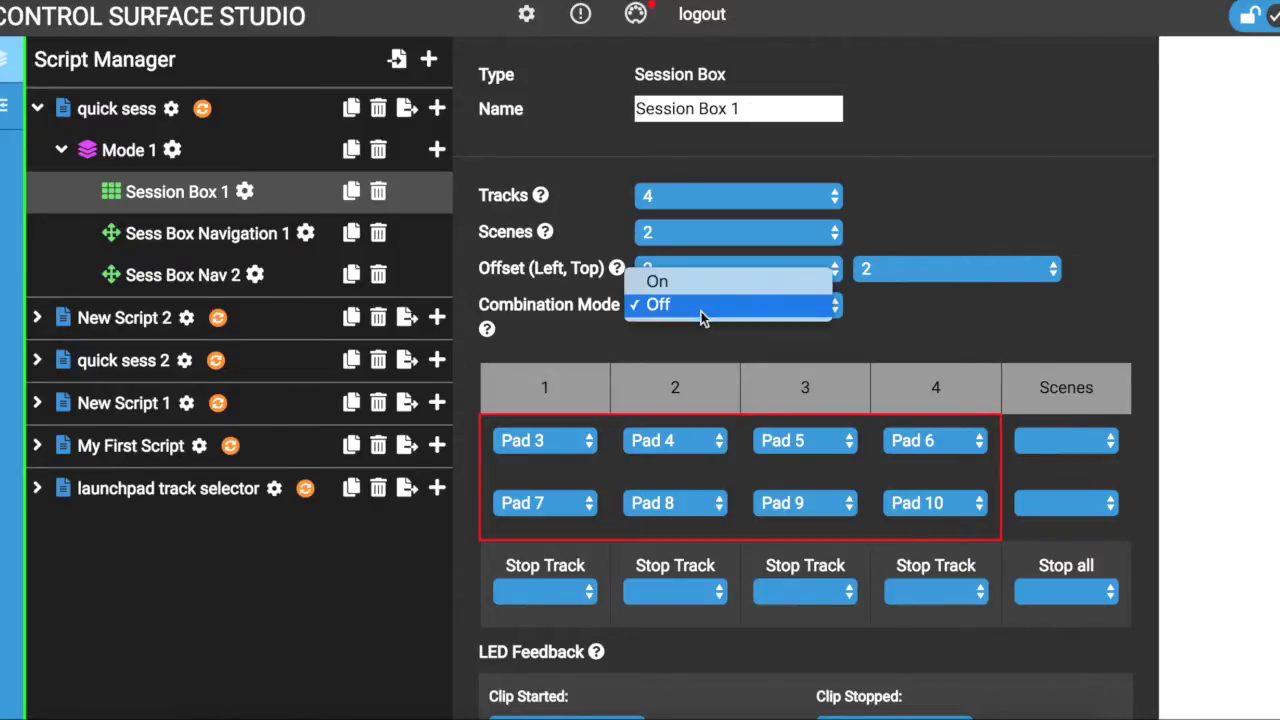
click(701, 285)
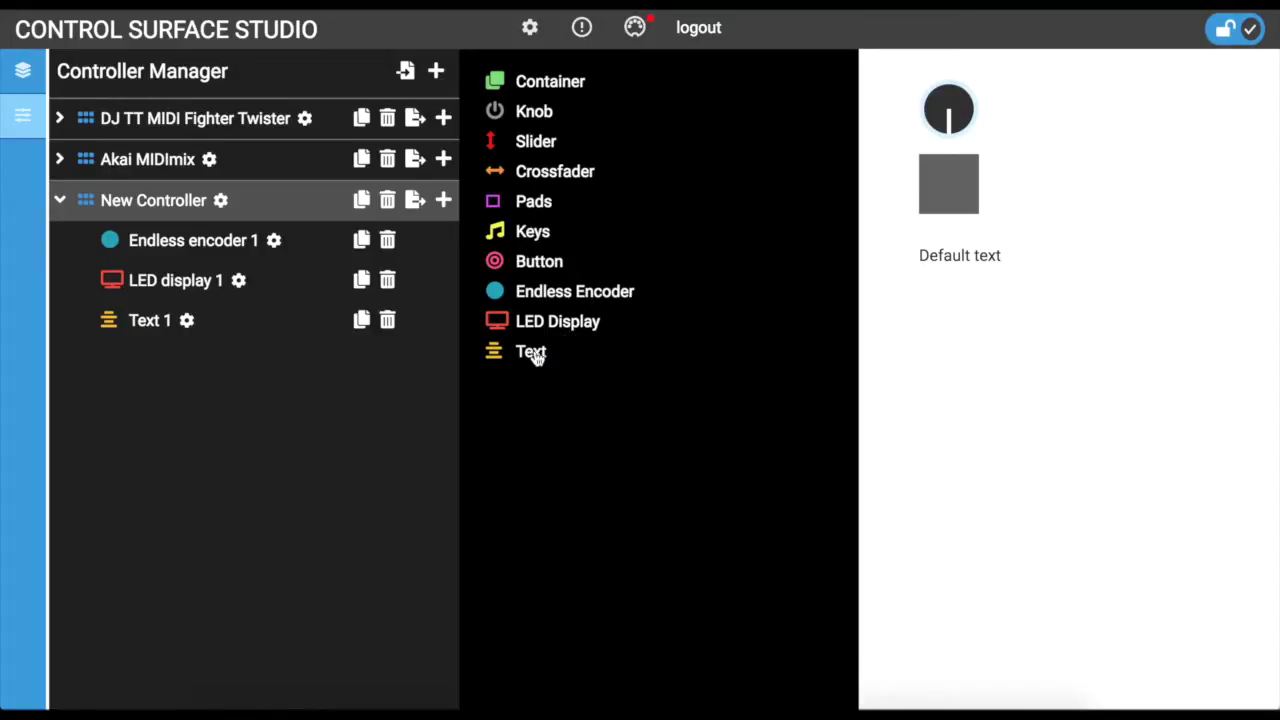
Move Endless encoder 1 right to Left 11, Top 2, then show LED display and Text settings.
click(252, 244)
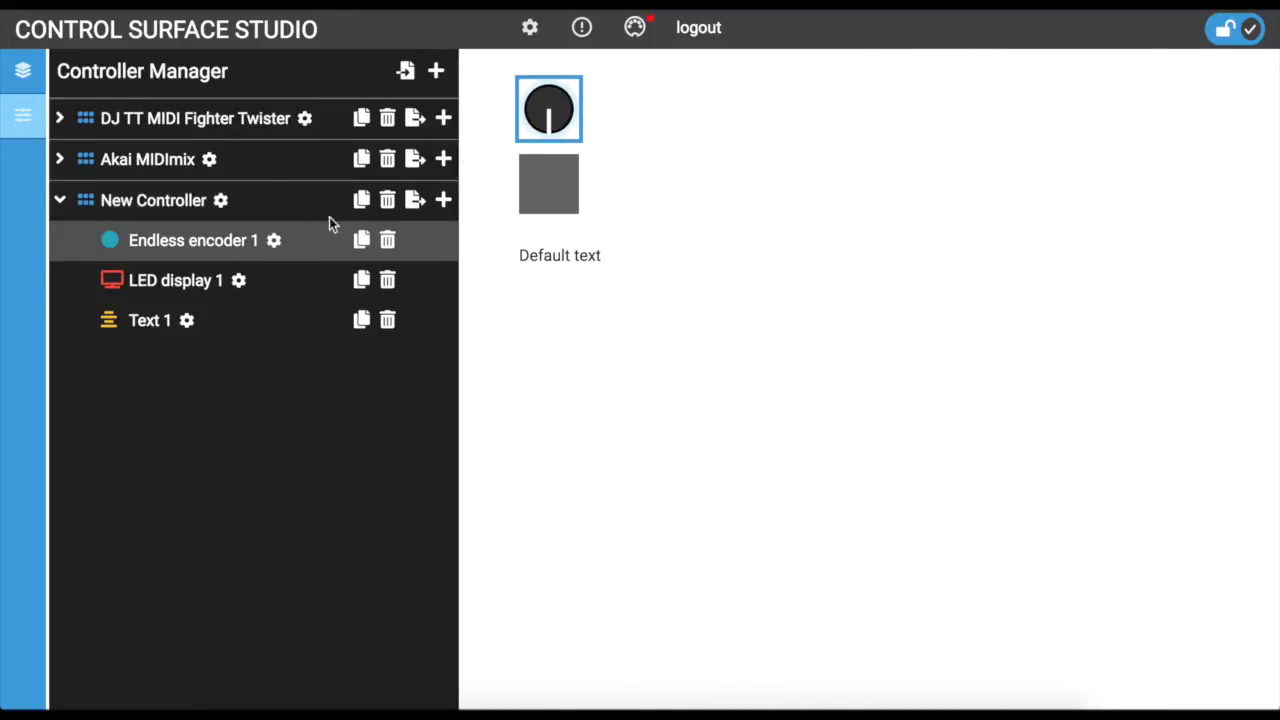
click(274, 240)
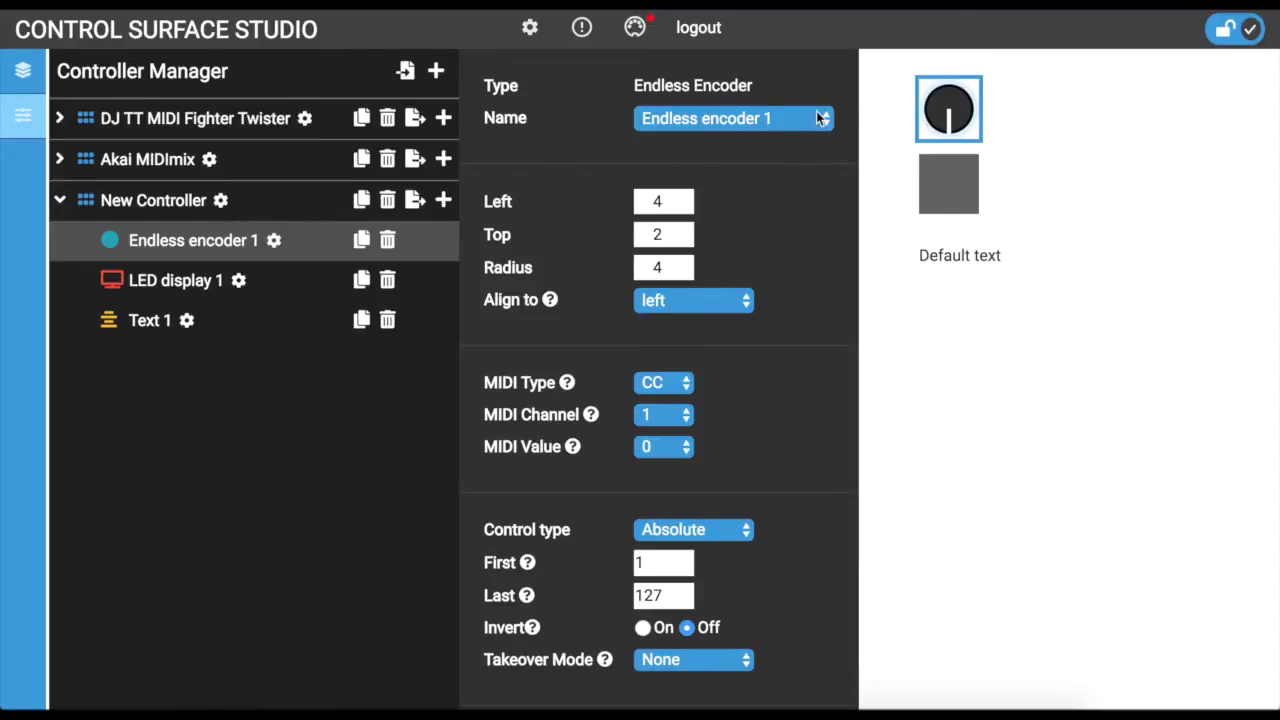
drag(937, 97, 1043, 101)
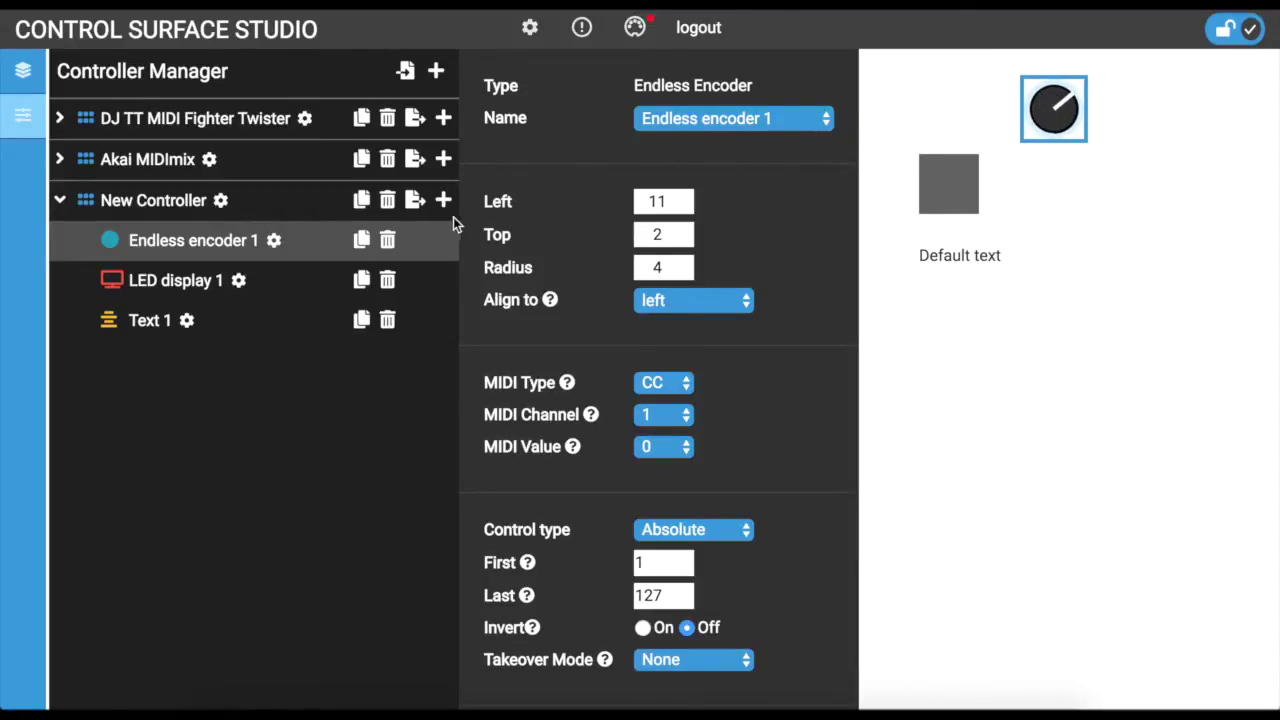
click(239, 282)
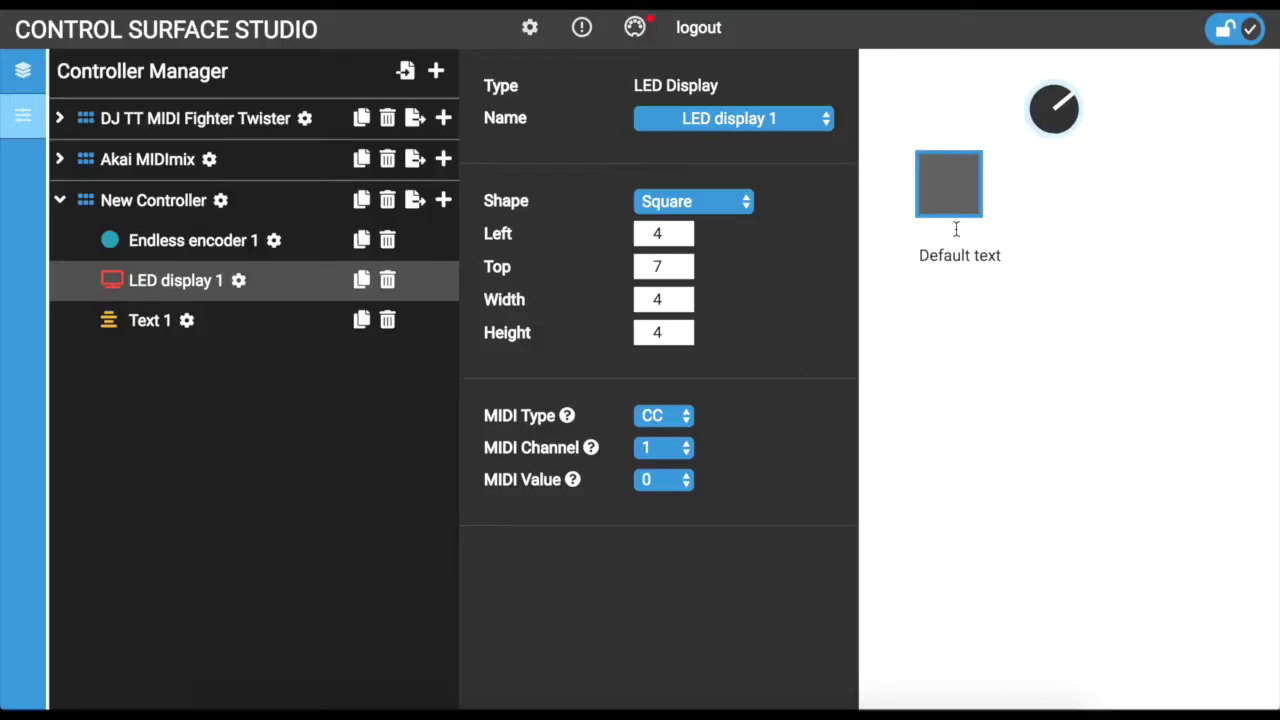
click(189, 323)
Replace Text 1's 'Default text' with 'This is text'.
click(725, 266)
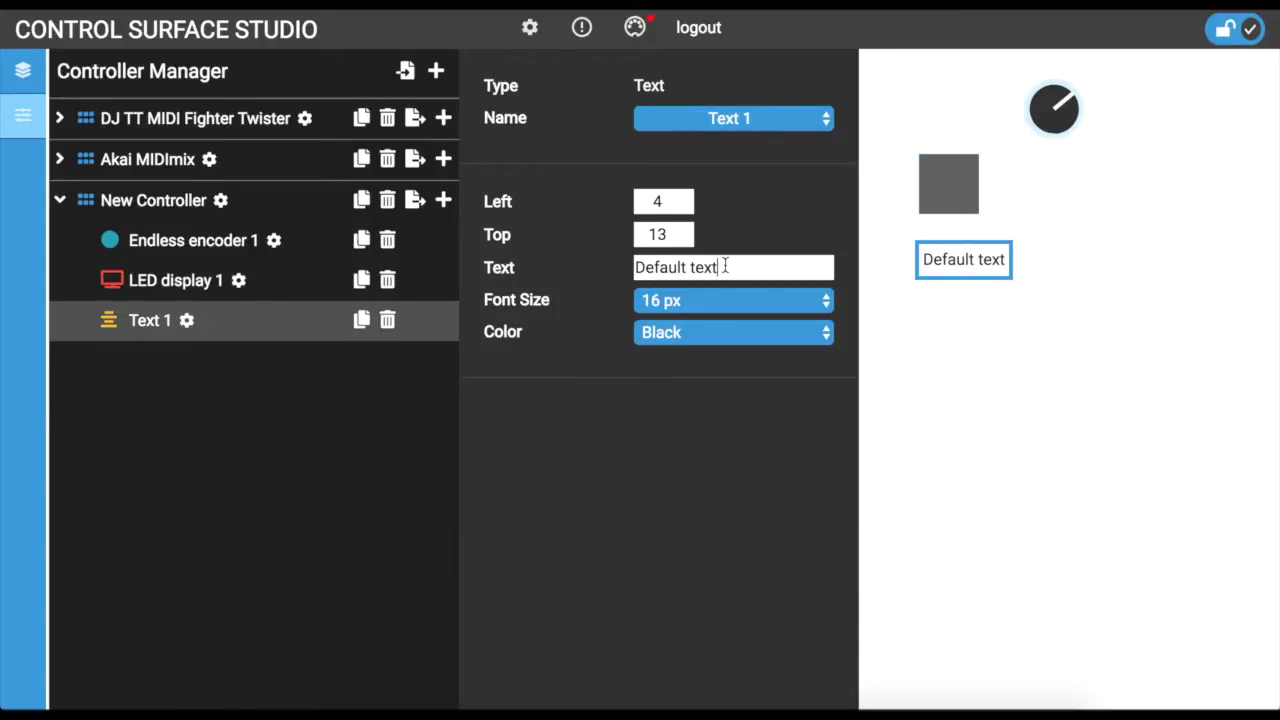
drag(725, 266, 634, 267)
text(Thi)
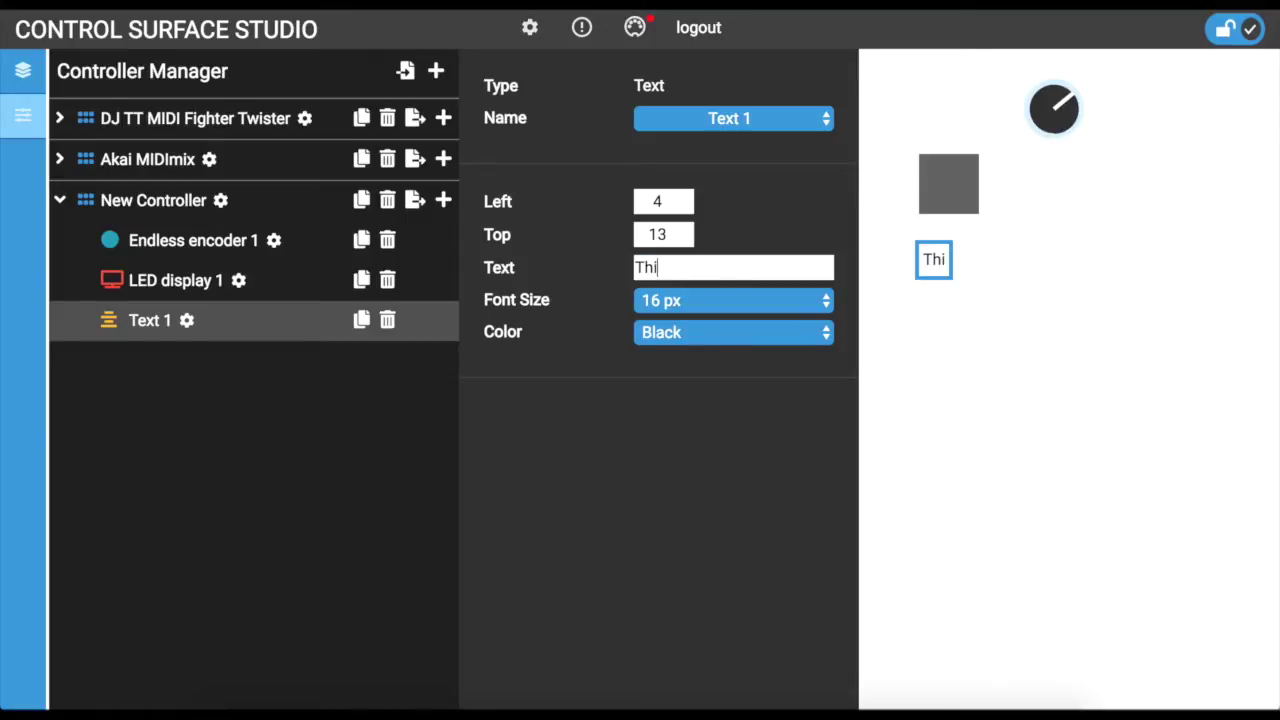
text(s is)
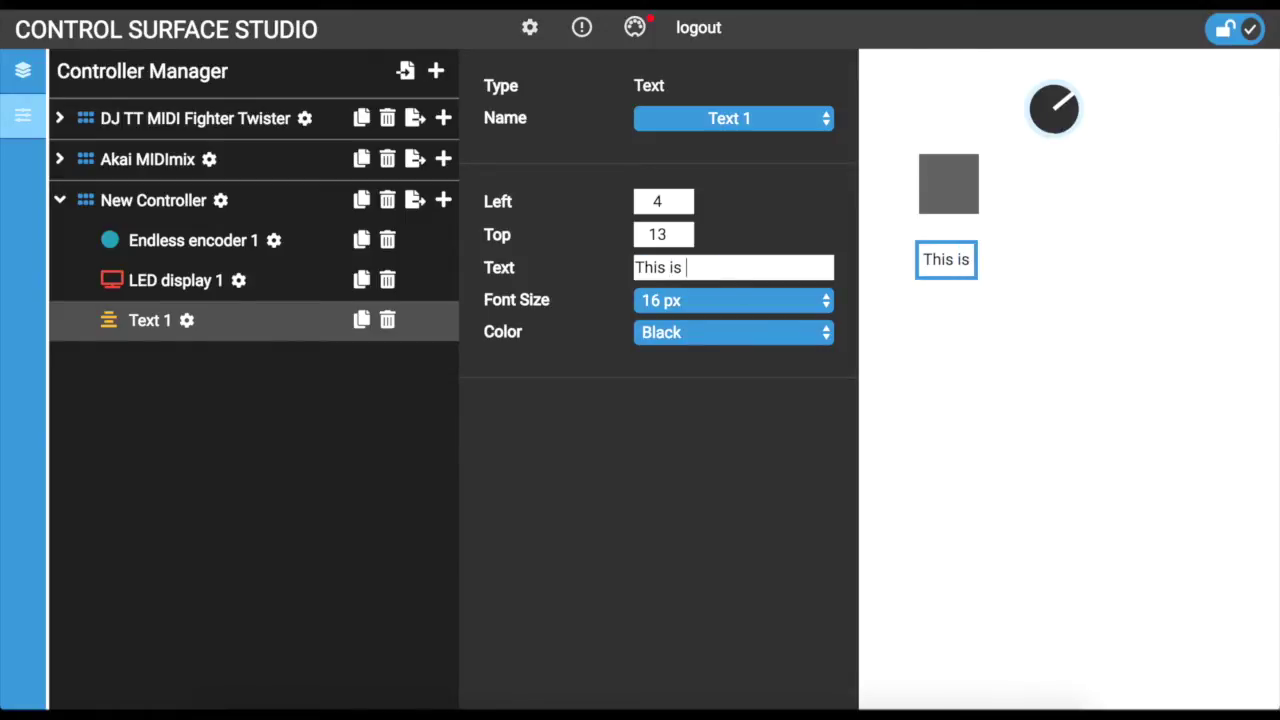
text( text)
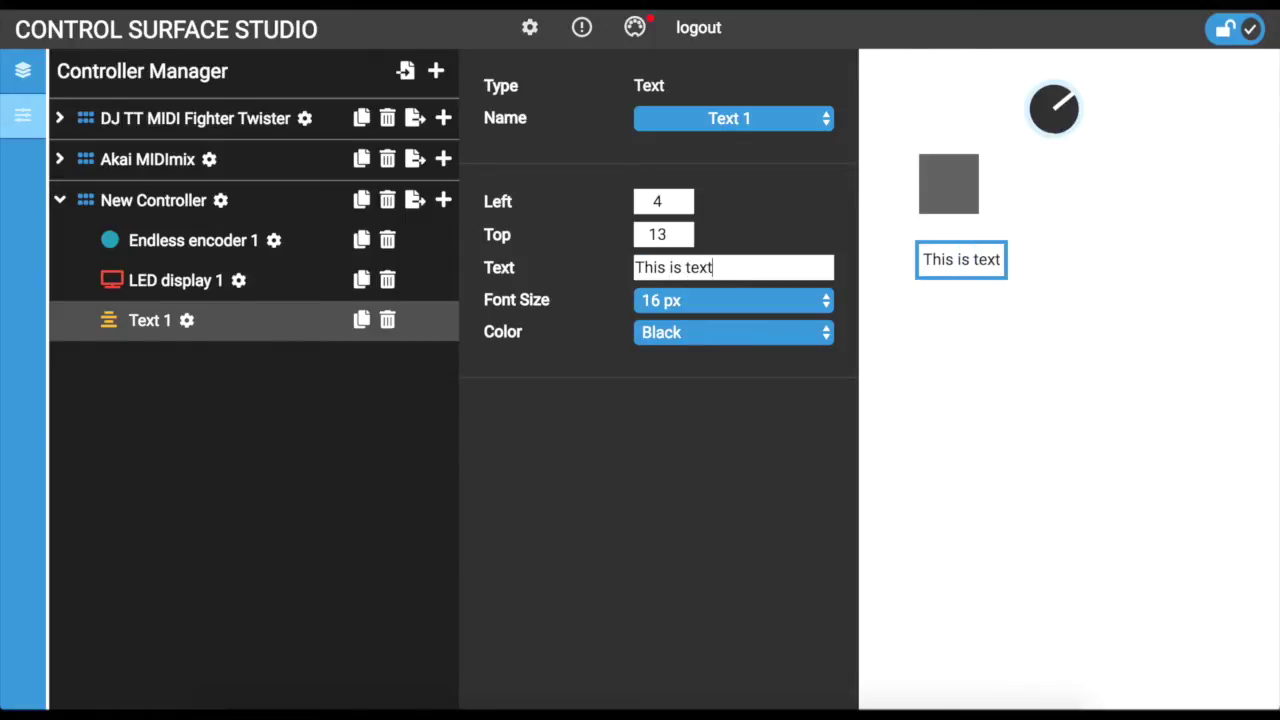
Set Text 1's font size to 20 px, leaving its colour Black.
click(820, 311)
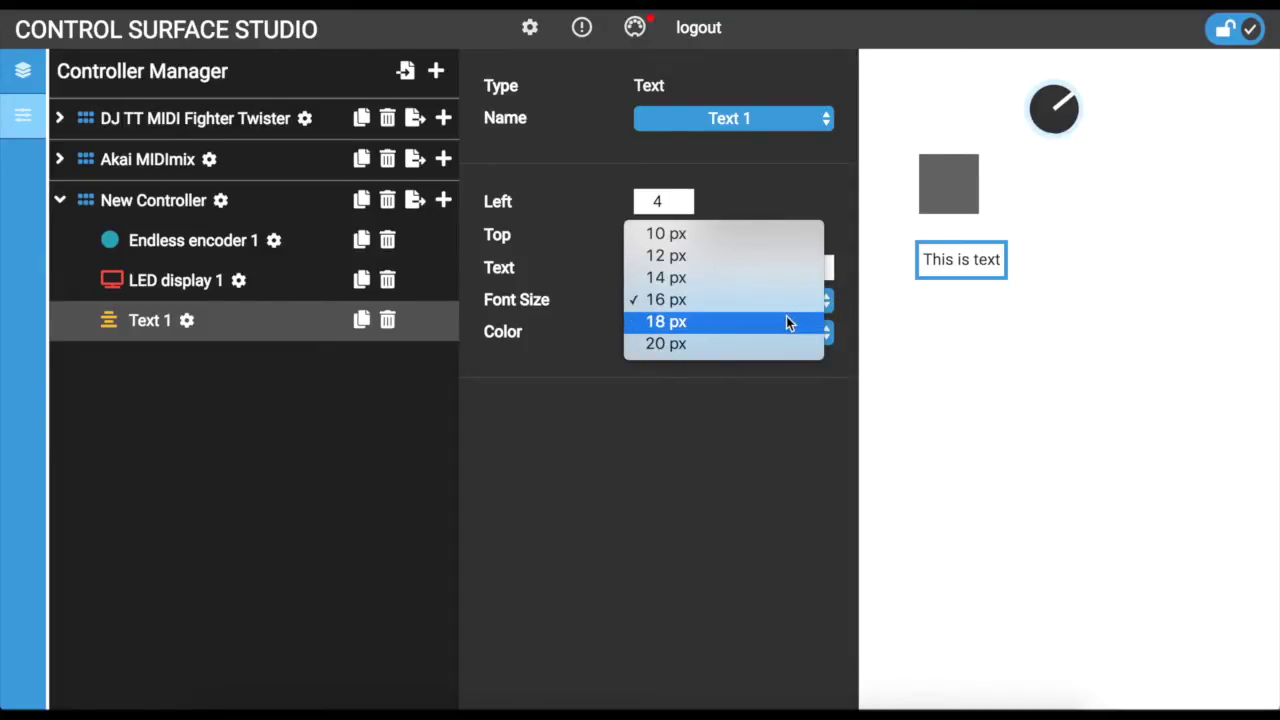
click(786, 321)
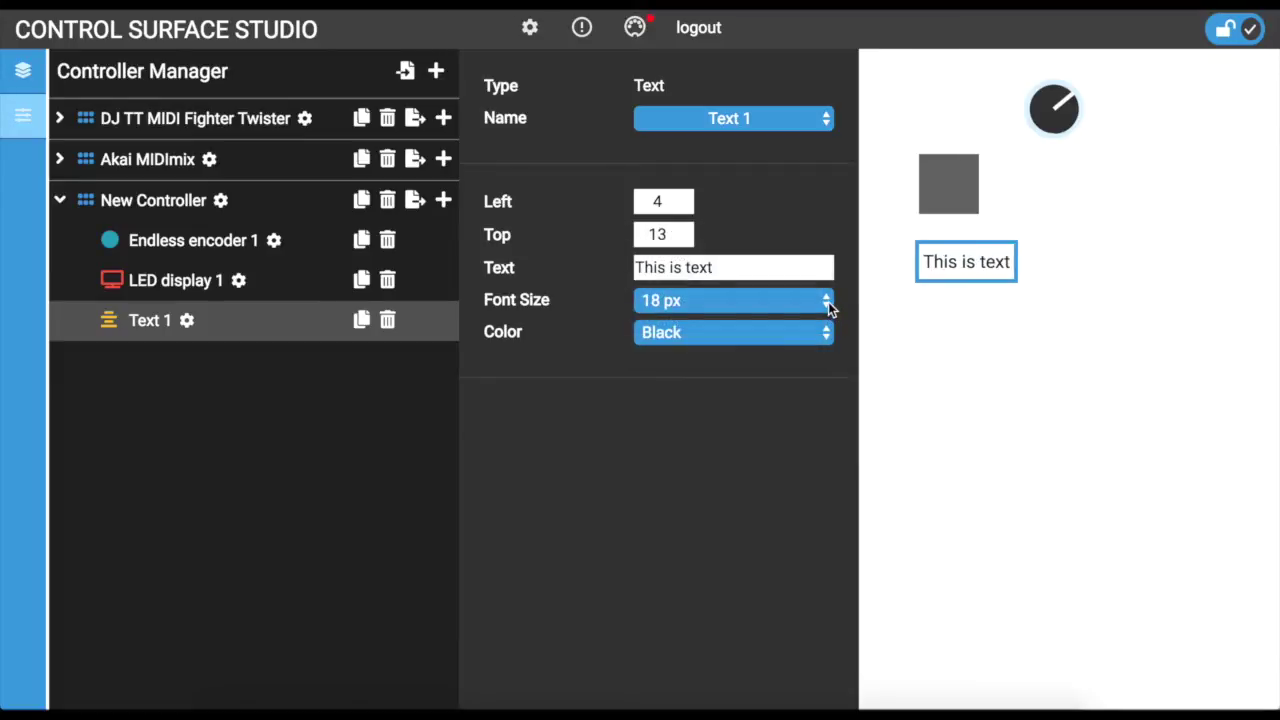
click(824, 310)
click(801, 327)
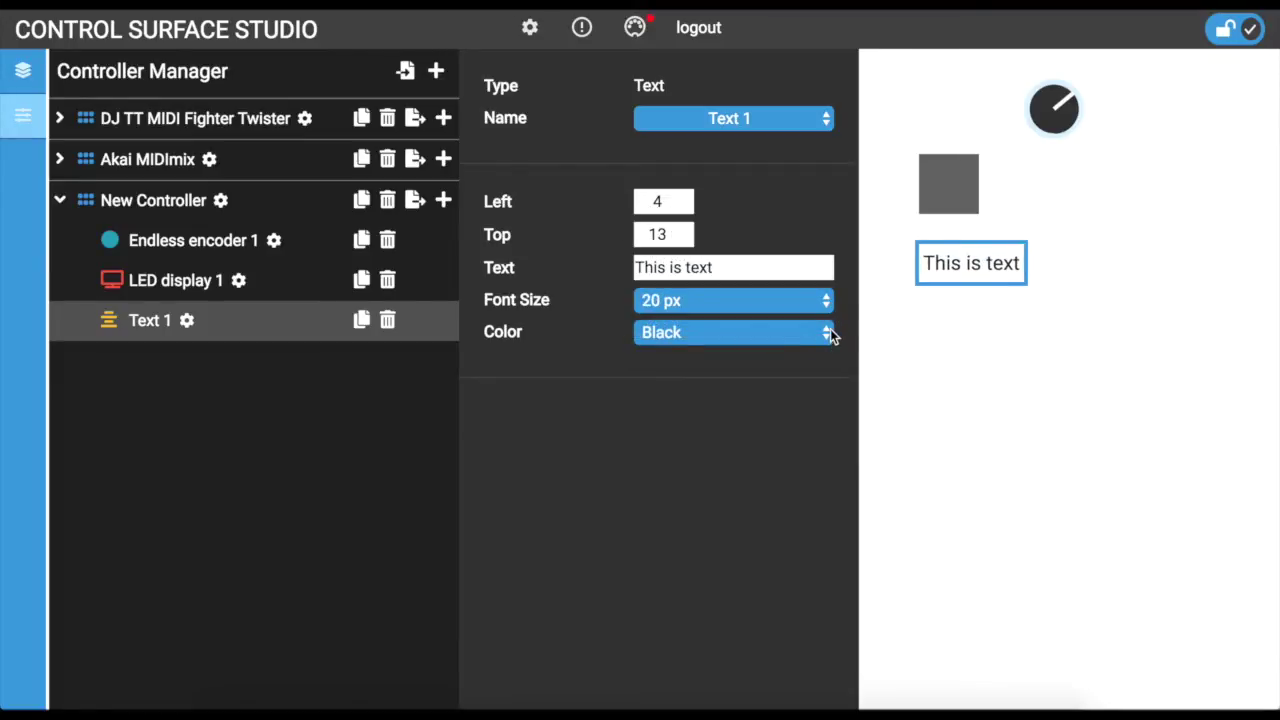
click(830, 330)
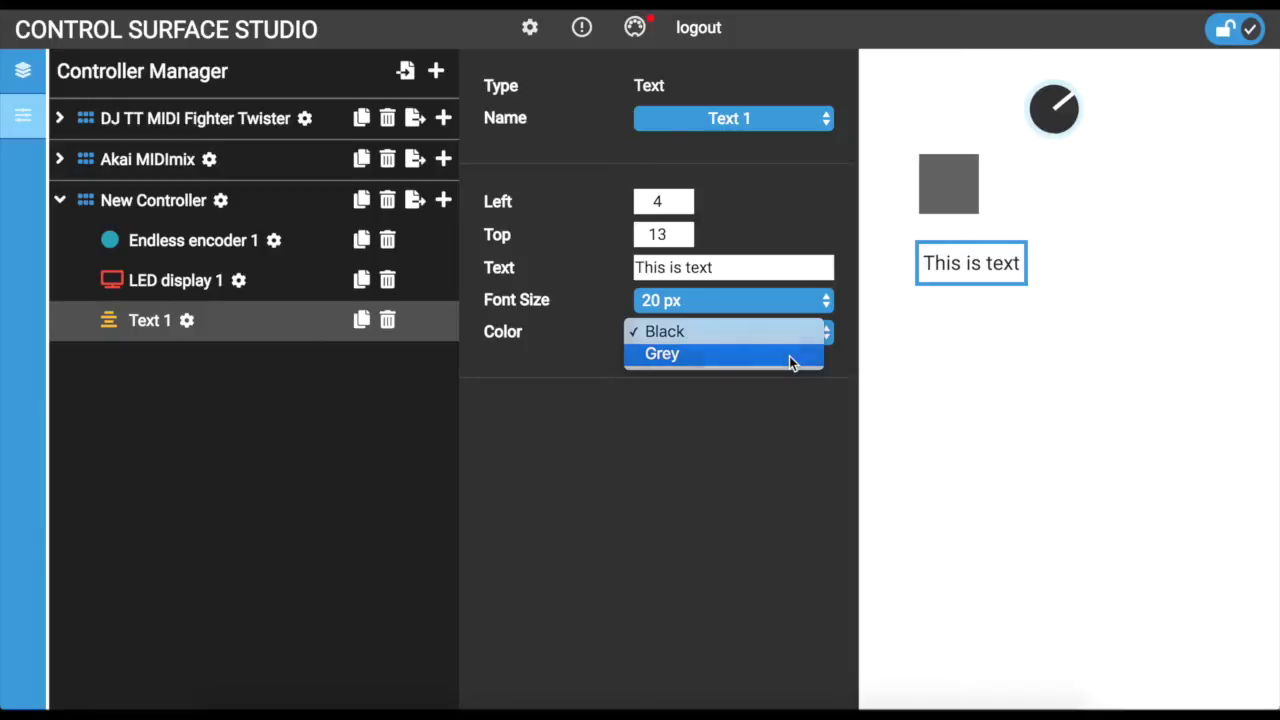